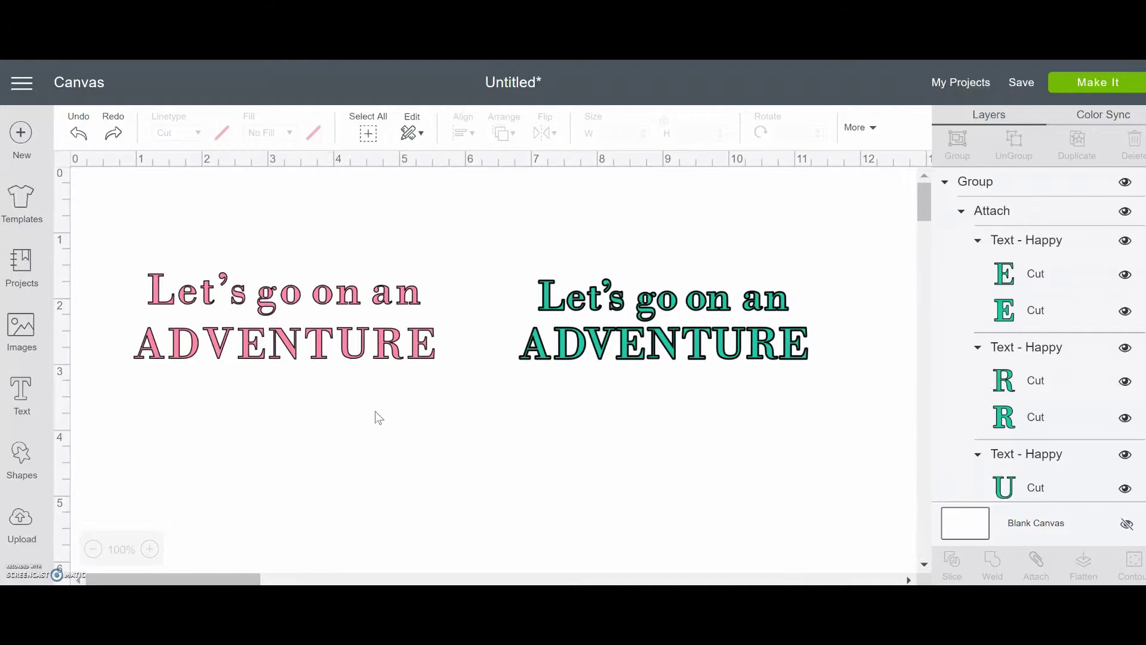
- Select the pink text and adjust its letter spacing between 1.3 and 1.4
left_click(331, 297)
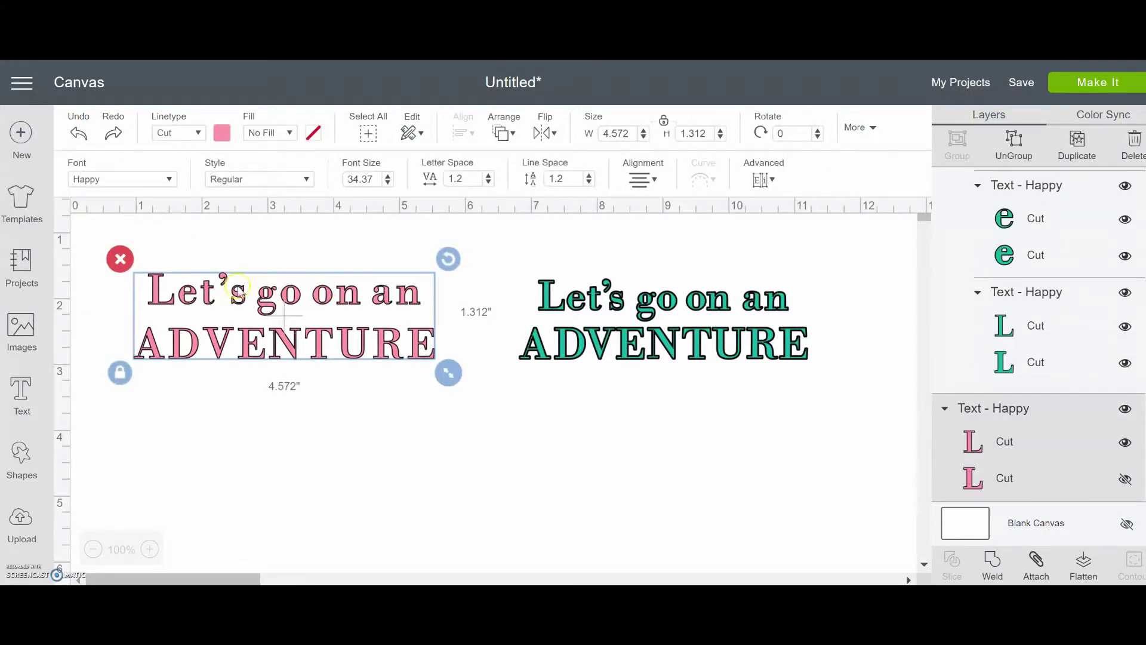
left_click(272, 363)
left_click(489, 176)
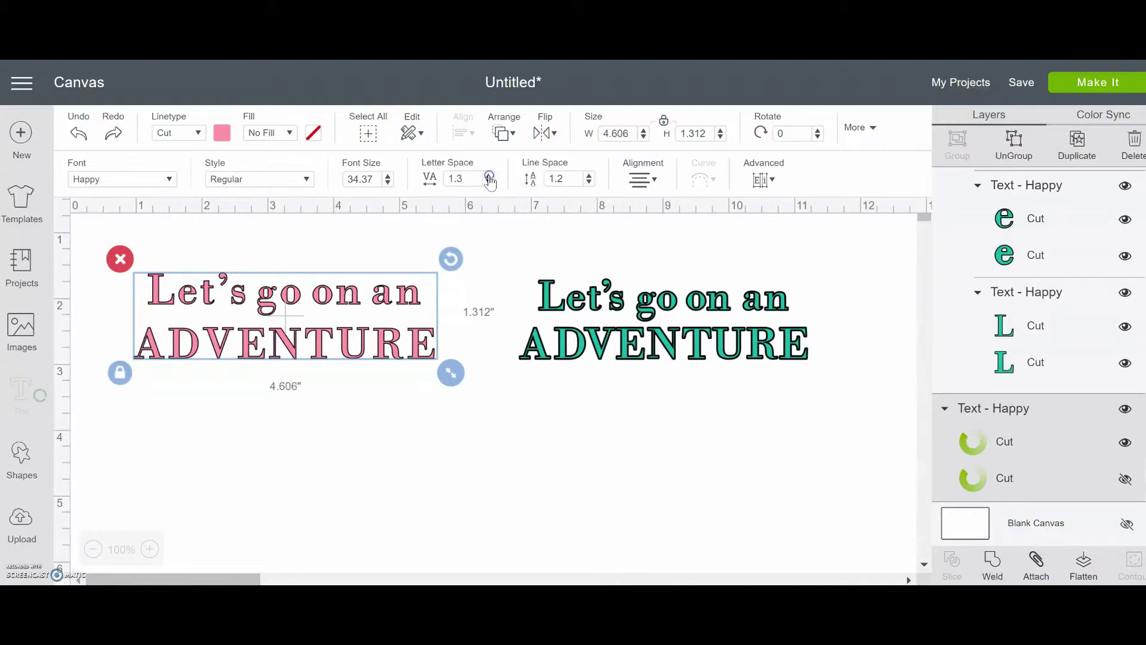
left_click(489, 176)
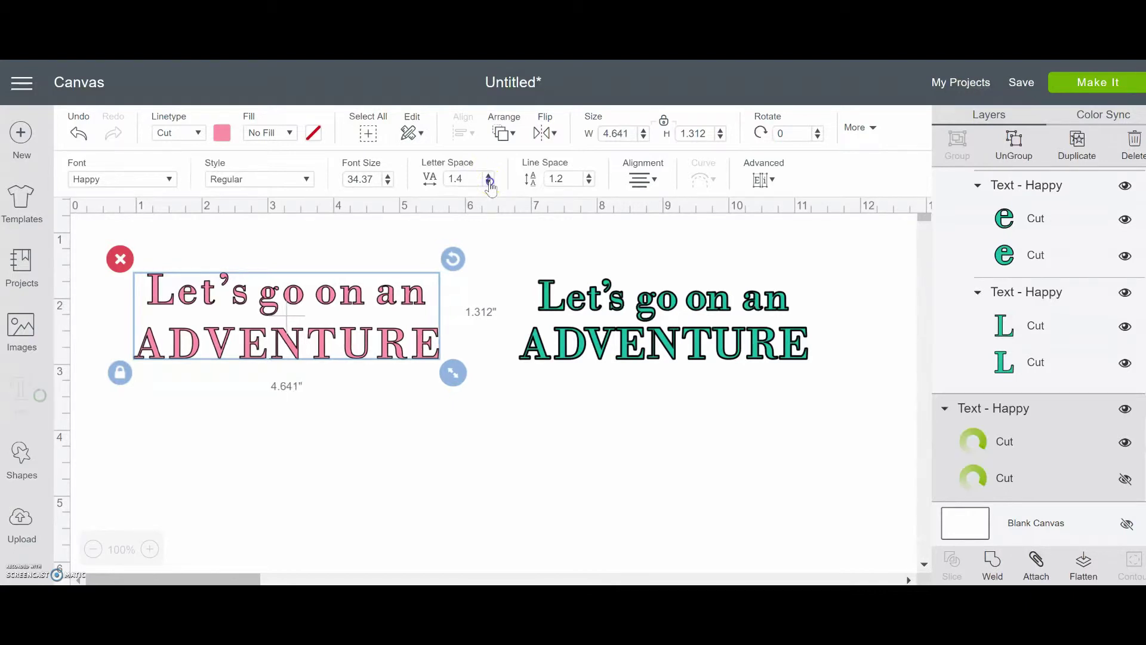
left_click(454, 178)
- Set the pink text's letter spacing to 0, then deselect it
key("Down")
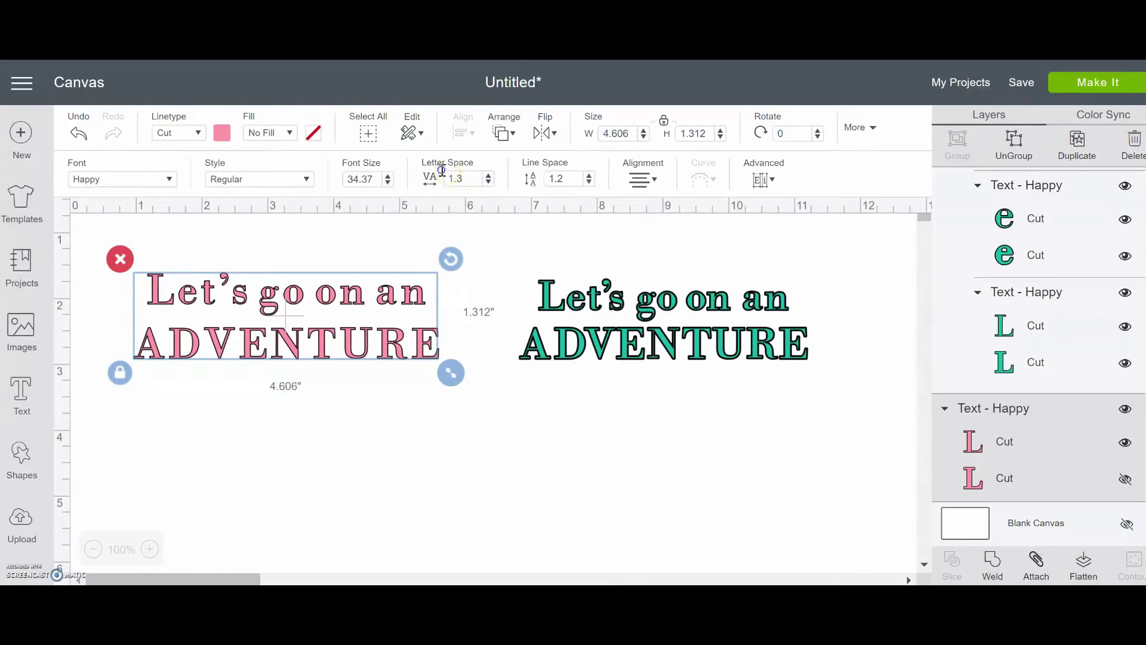
double_click(442, 173)
type("0")
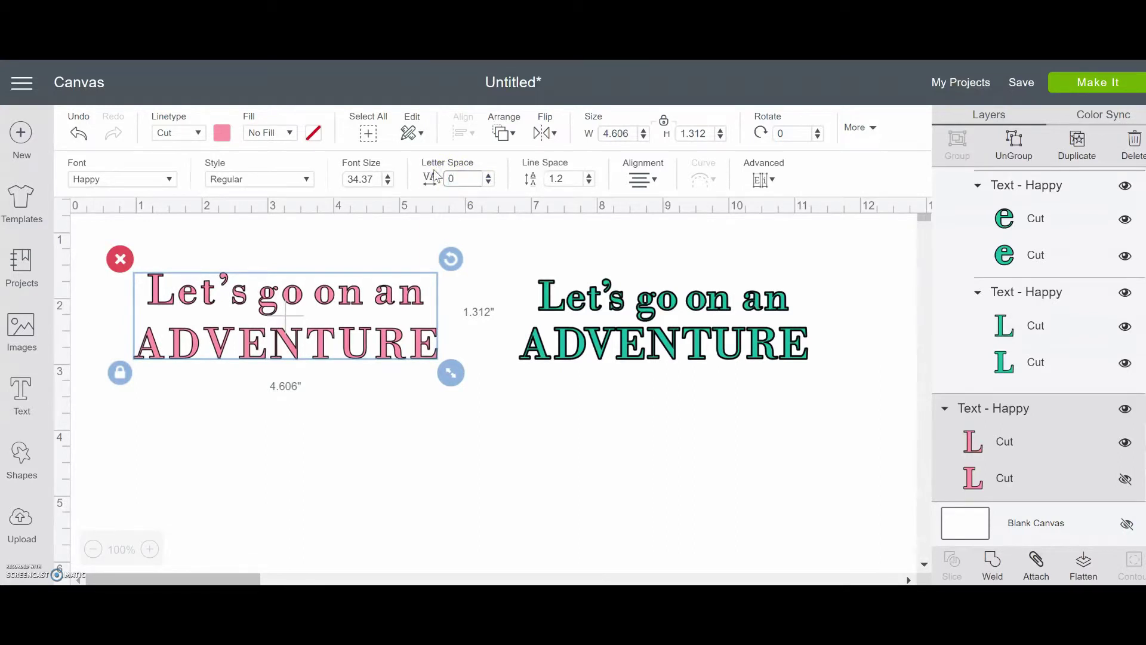
key("Return")
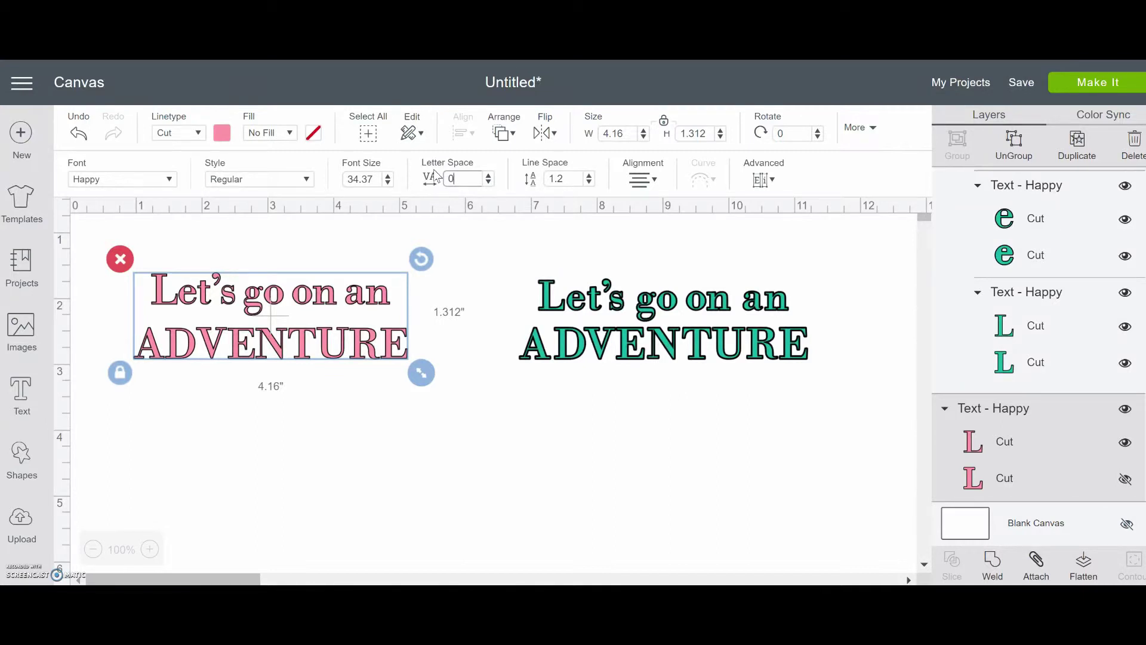
left_click(346, 489)
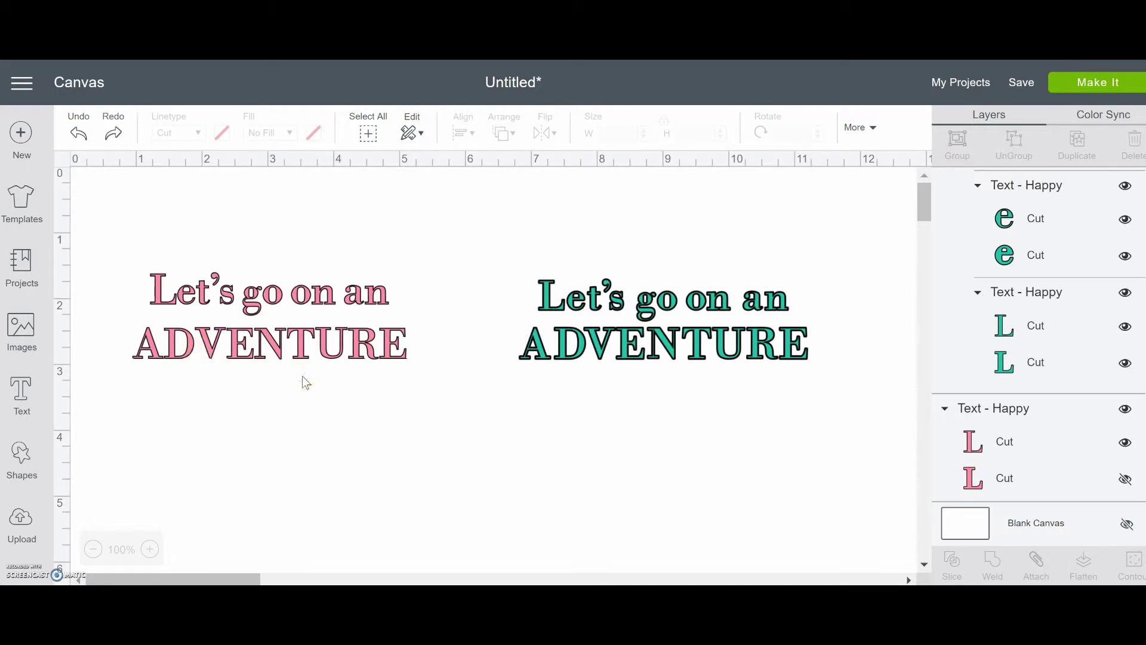
- Undo back to 1.4 letter spacing and ungroup the pink text to letters
key("ctrl+z")
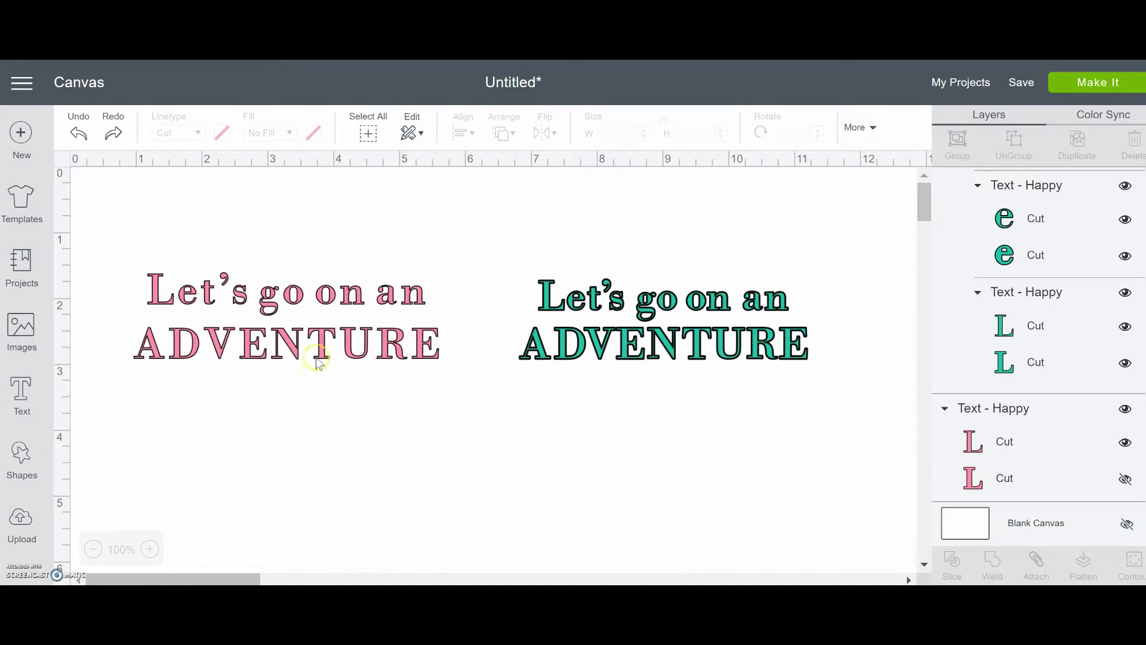
left_click(321, 349)
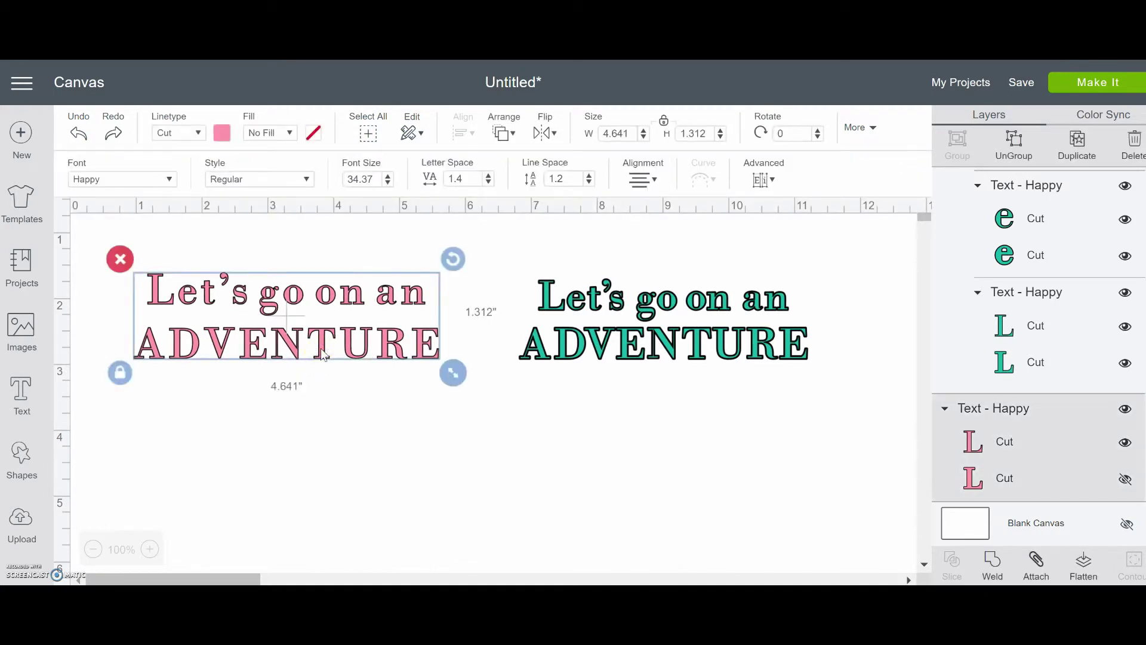
left_click(772, 182)
left_click(819, 207)
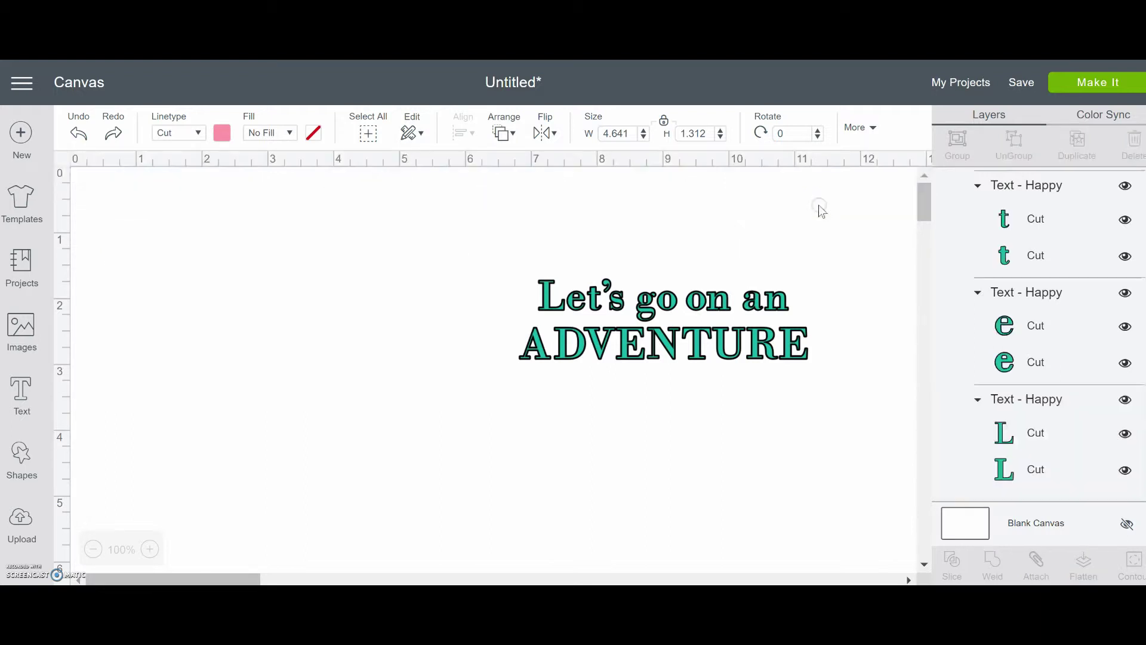
- Test-move and enlarge the first E of ADVENTURE, then undo both changes
left_click(323, 351)
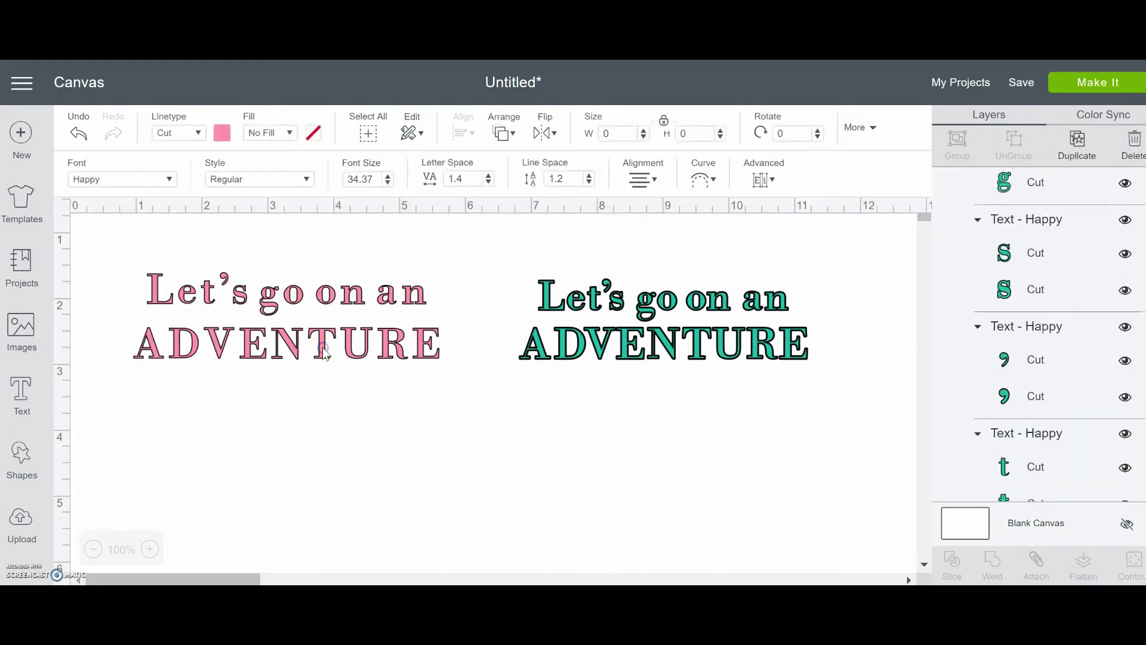
left_click(257, 350)
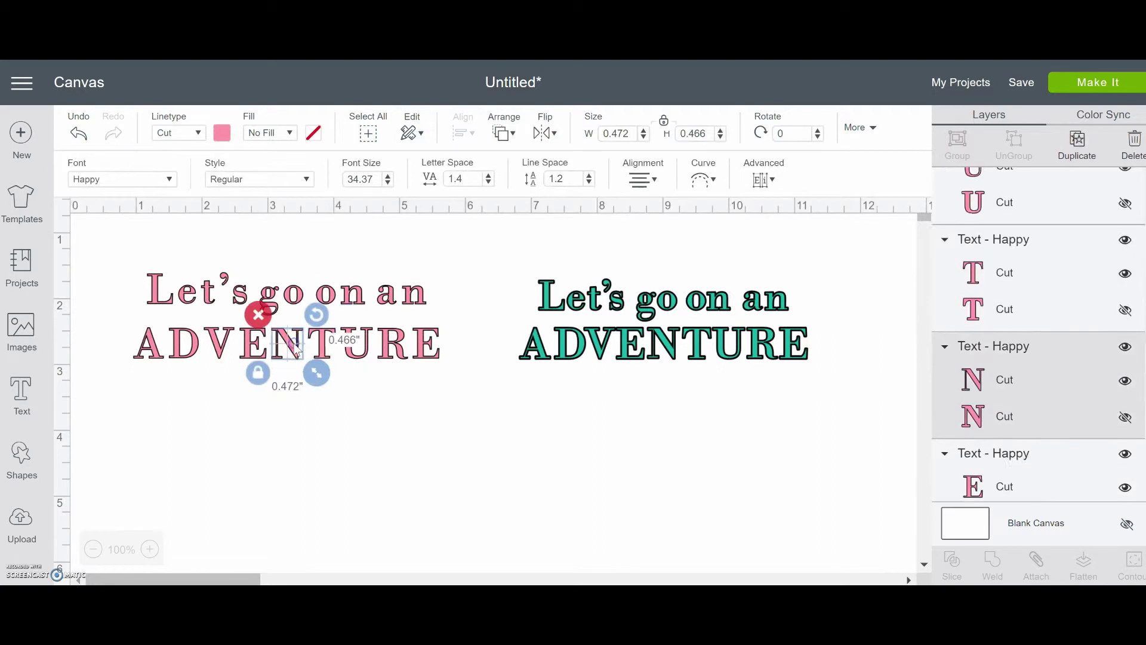
left_click(250, 347)
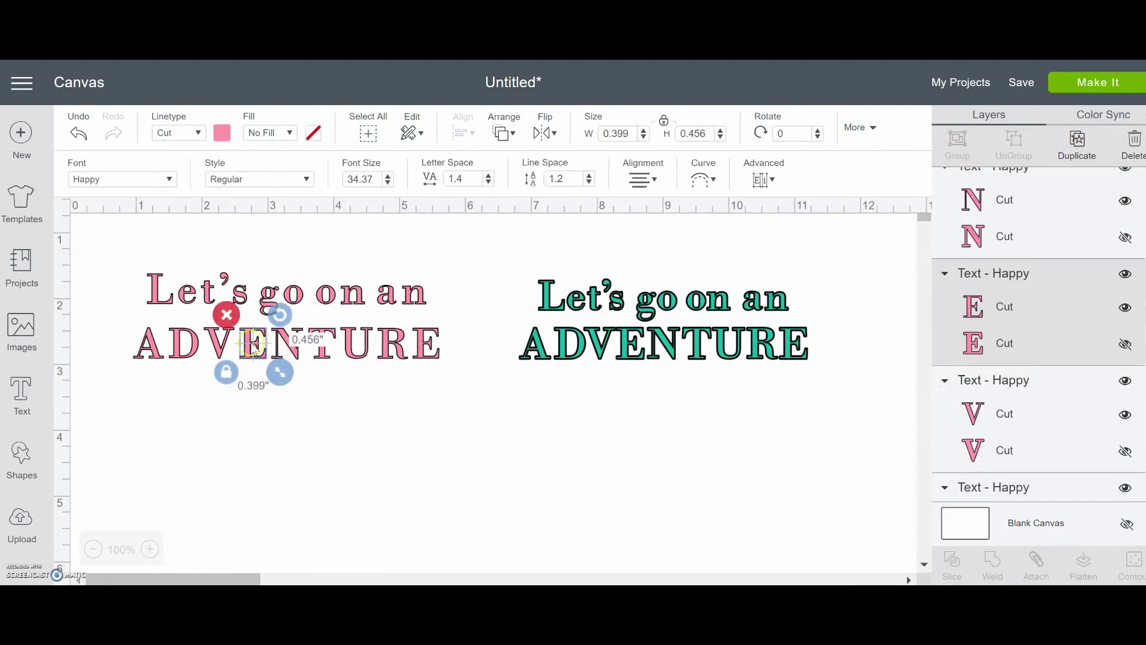
left_click_drag(254, 345, 199, 402)
left_click_drag(231, 437, 353, 561)
left_click(354, 562)
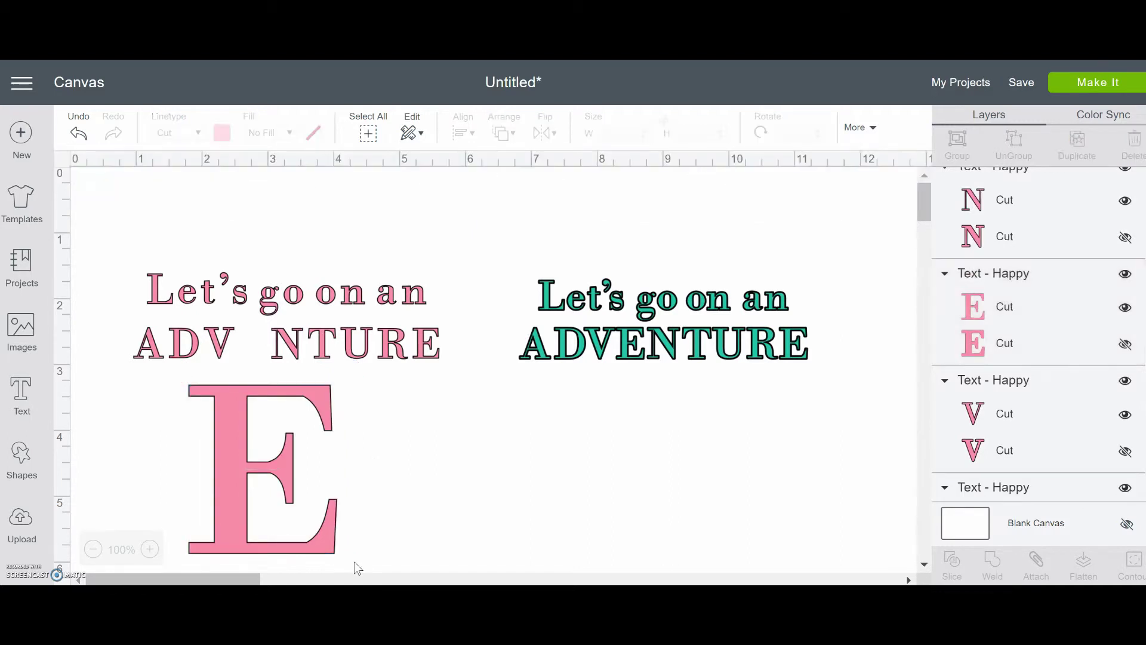
key("ctrl+z")
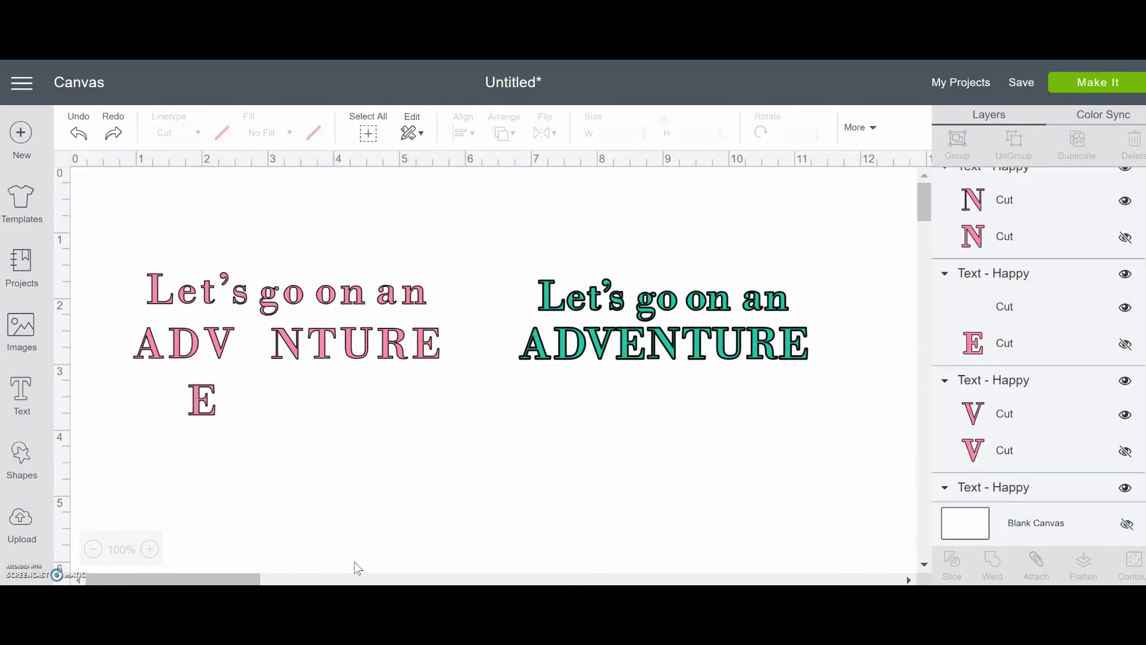
key("ctrl+z")
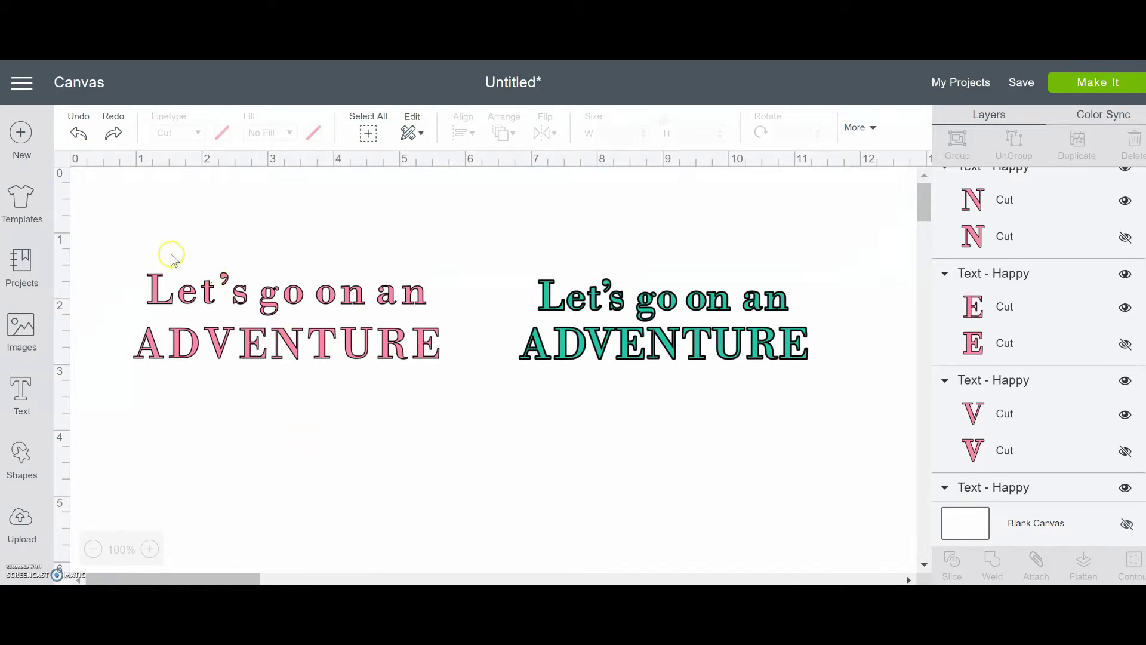
- Zoom to 150% and nudge the apostrophe in Let's slightly down
left_click_drag(149, 287, 448, 309)
left_click(408, 230)
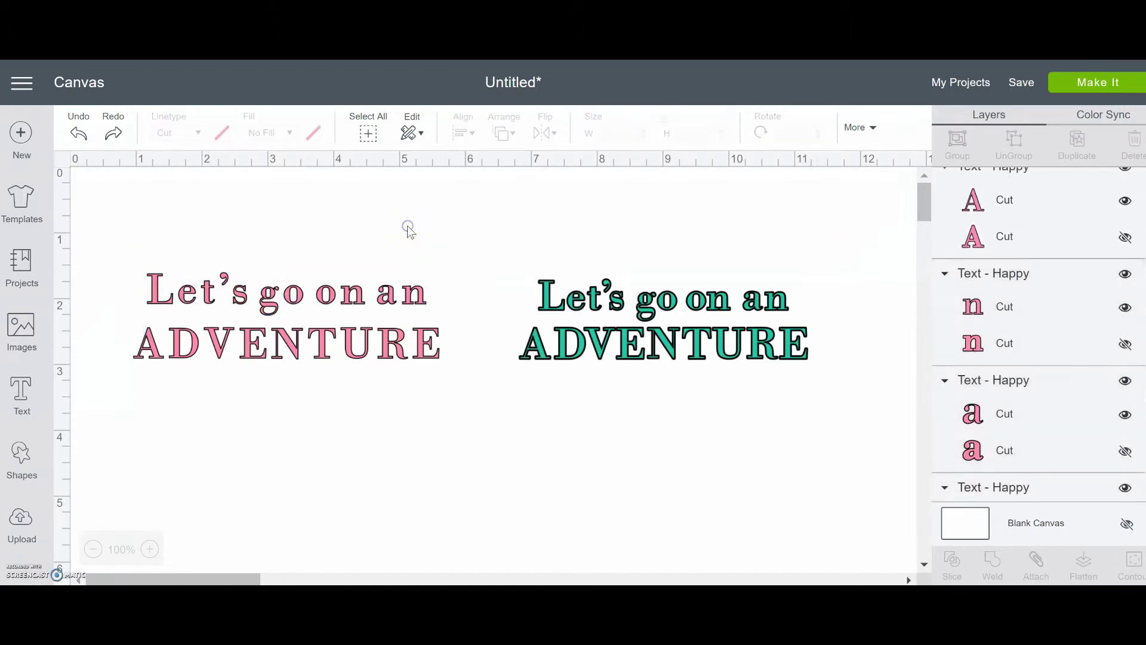
left_click(227, 280)
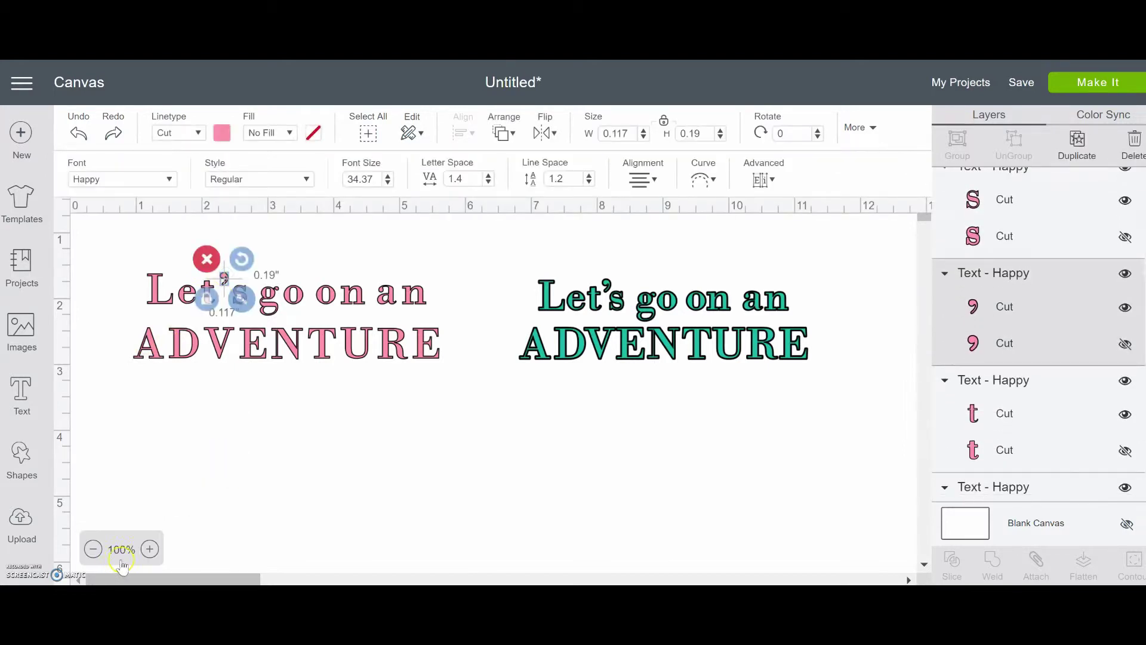
left_click(150, 549)
left_click(150, 549)
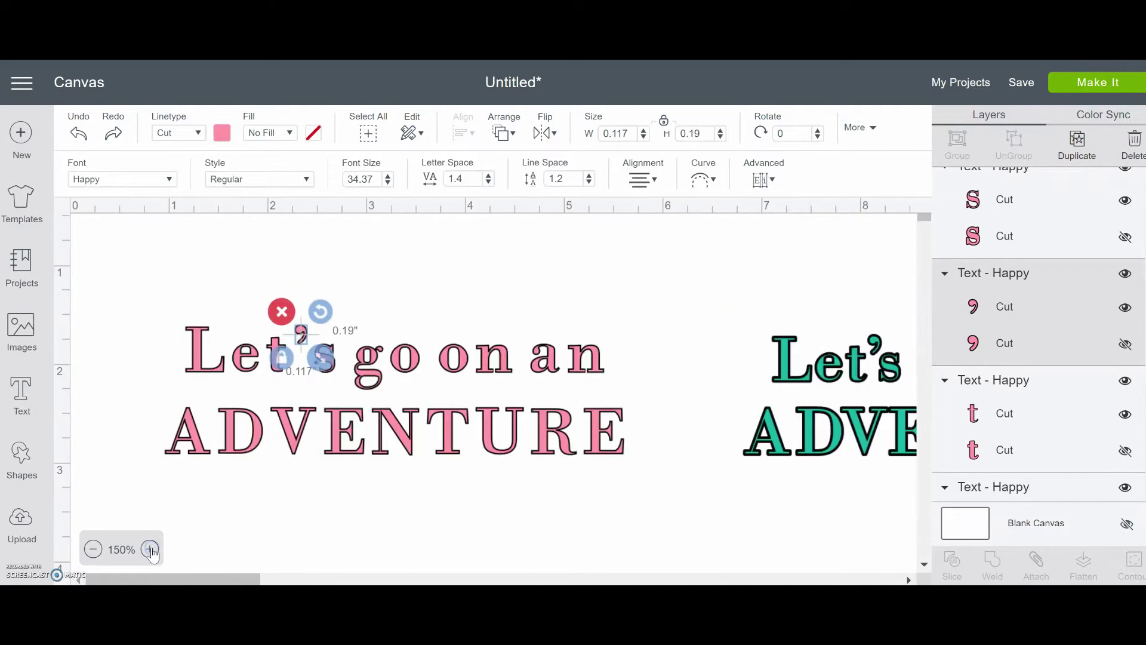
left_click(430, 545)
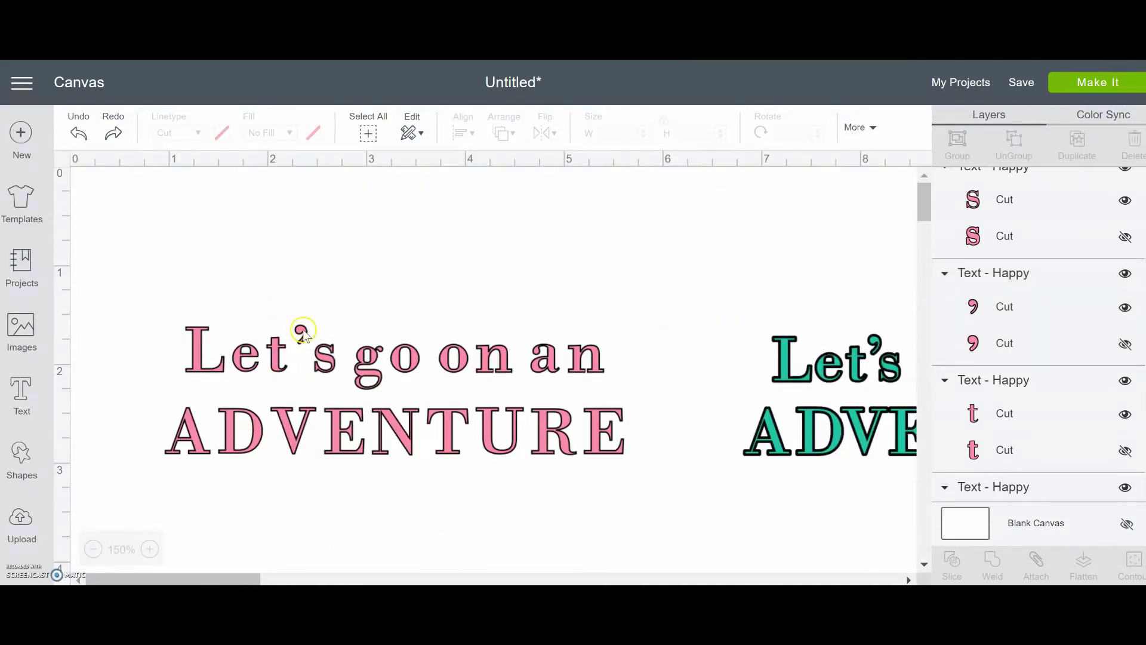
left_click(300, 332)
left_click_drag(300, 332, 300, 335)
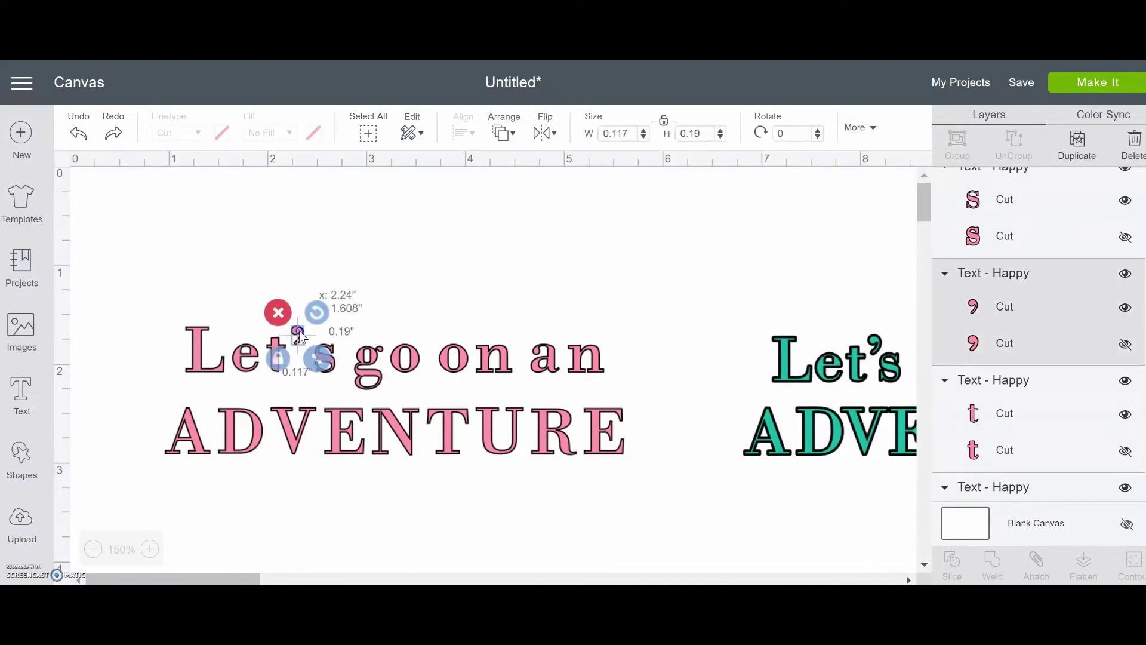
left_click(346, 339)
- Nudge the s, g, o, a, e and L of the top line to even the gaps
left_click(326, 358)
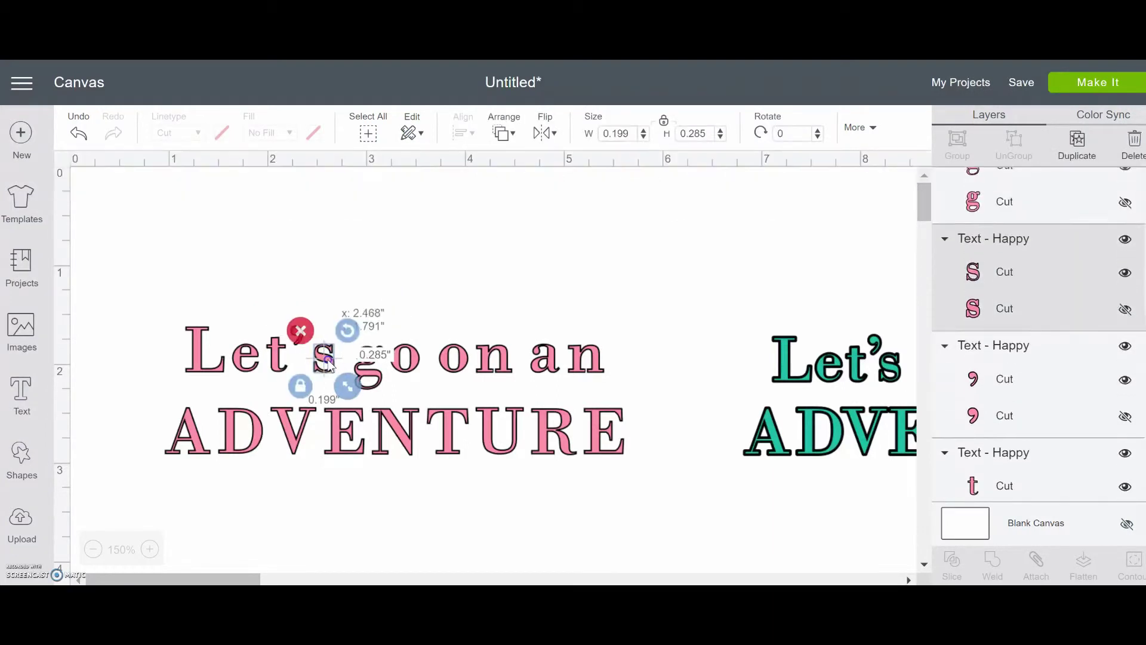
left_click_drag(329, 364, 321, 364)
left_click(402, 299)
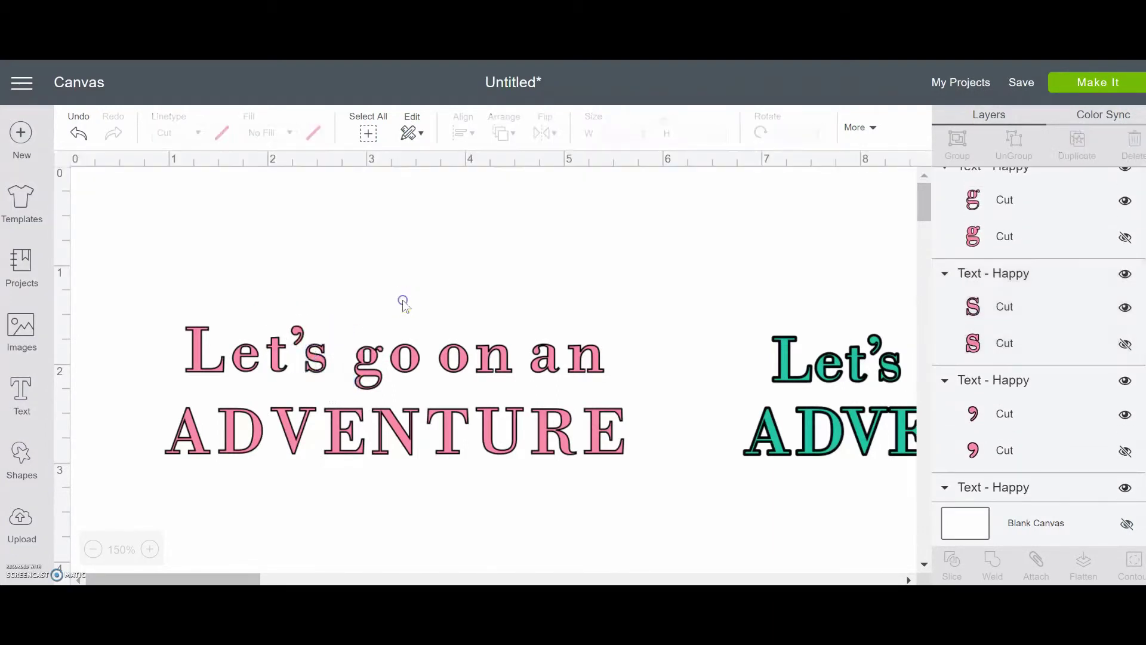
left_click(370, 376)
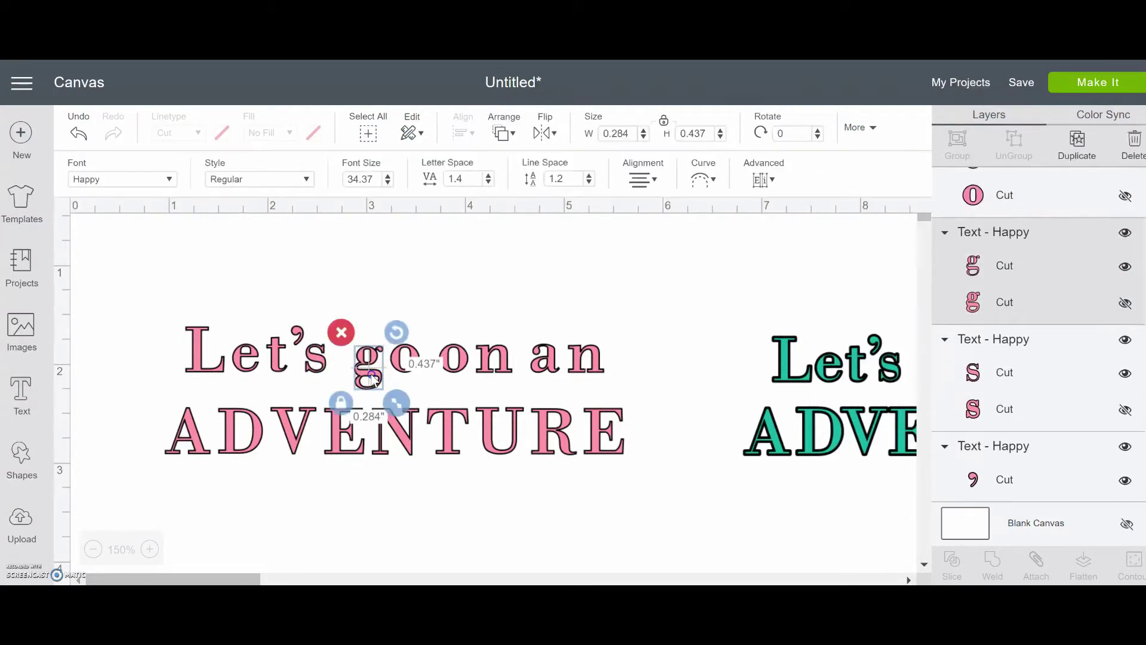
left_click_drag(370, 376, 378, 379)
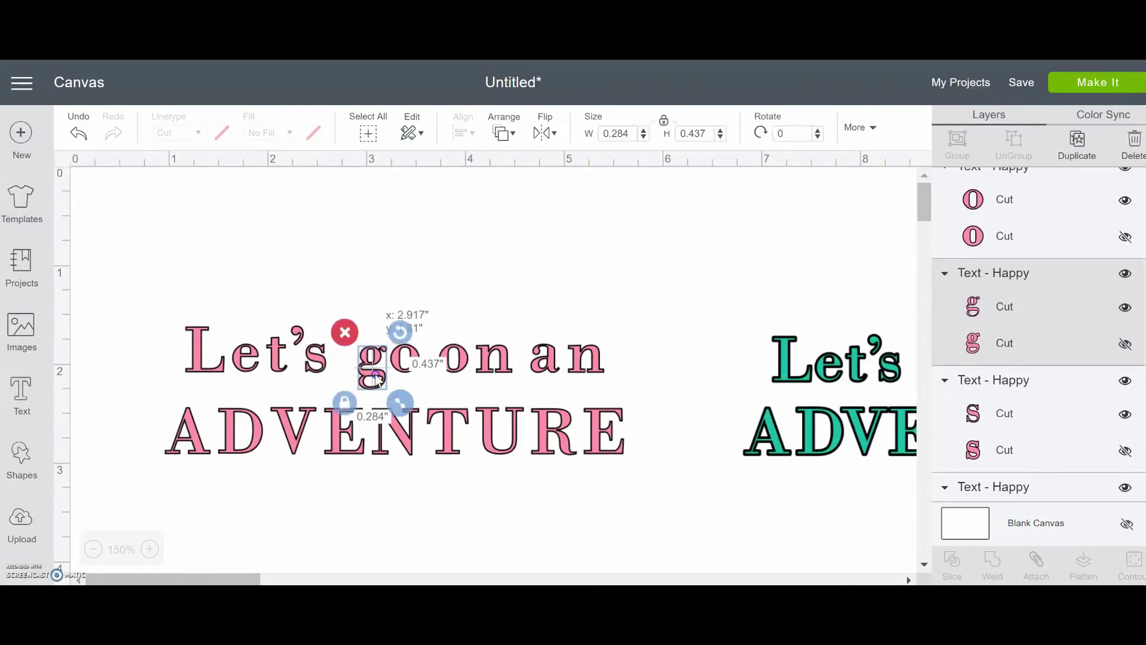
left_click(461, 362)
left_click_drag(461, 362, 464, 361)
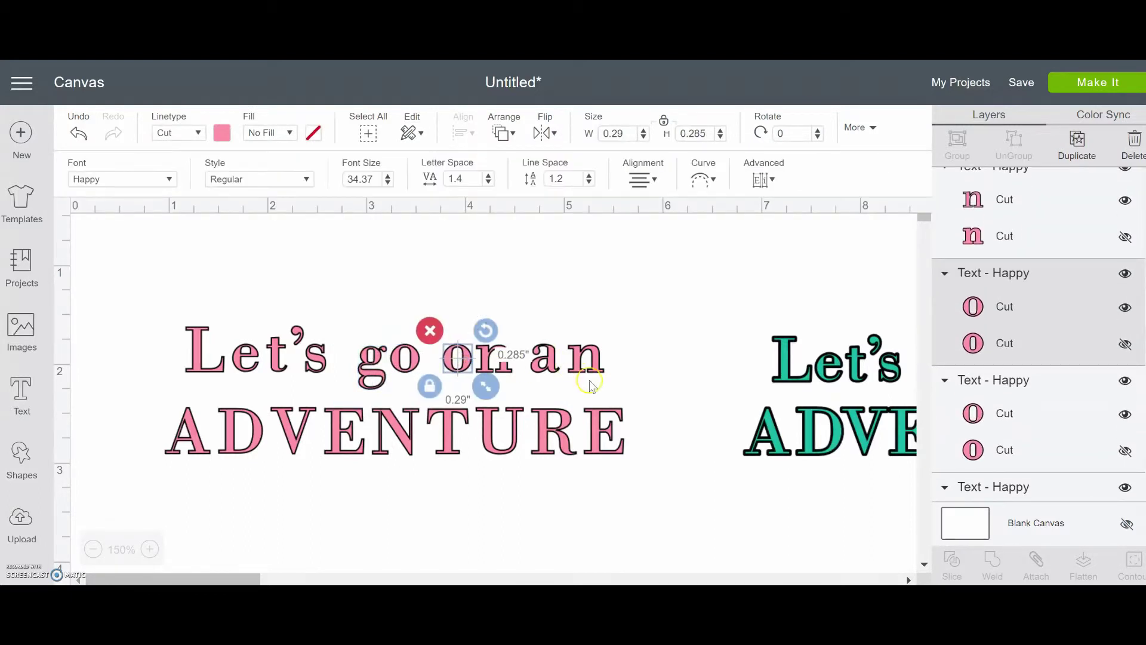
left_click_drag(554, 374, 556, 371)
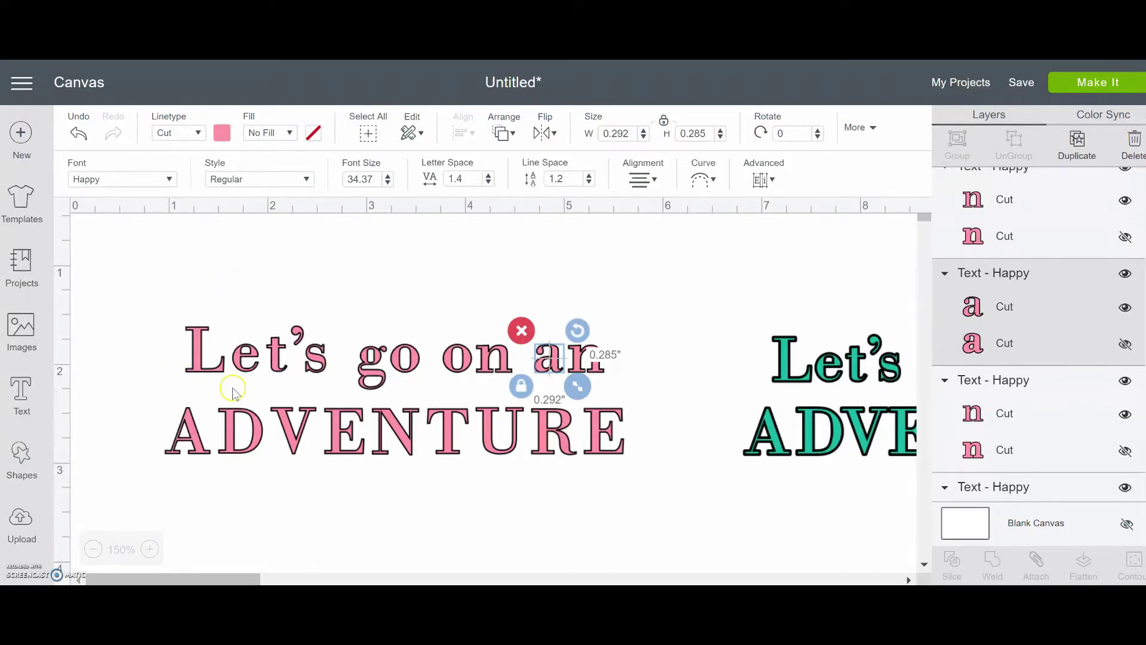
left_click(244, 365)
left_click_drag(244, 365, 222, 372)
left_click(215, 367)
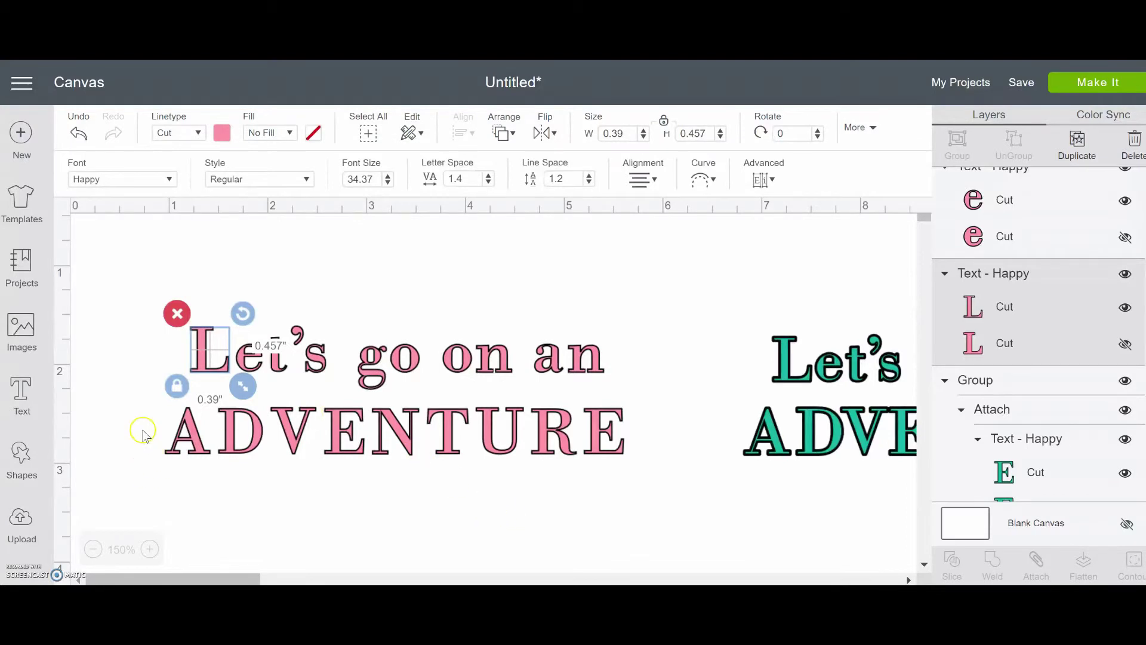
left_click(197, 439)
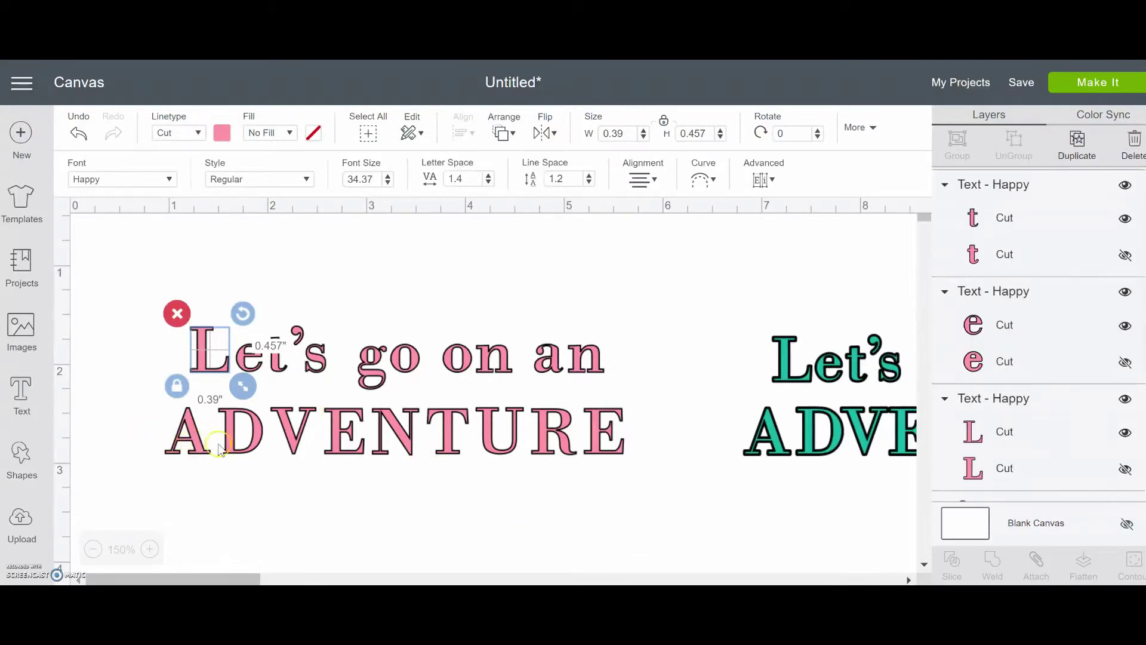
left_click(258, 449)
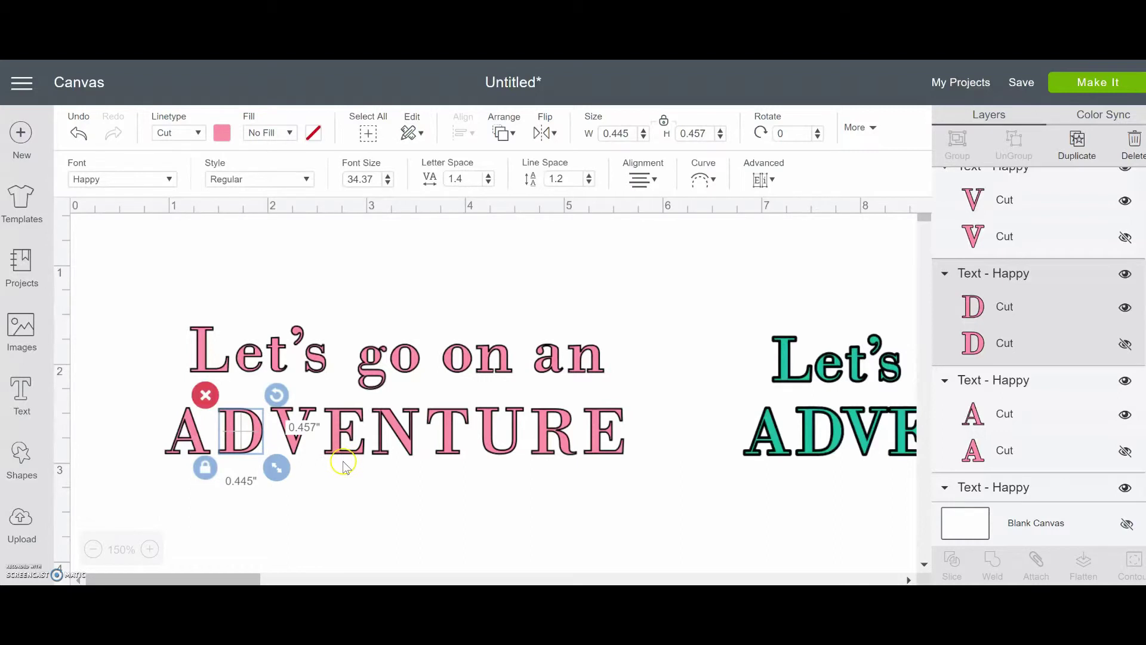
left_click(197, 439)
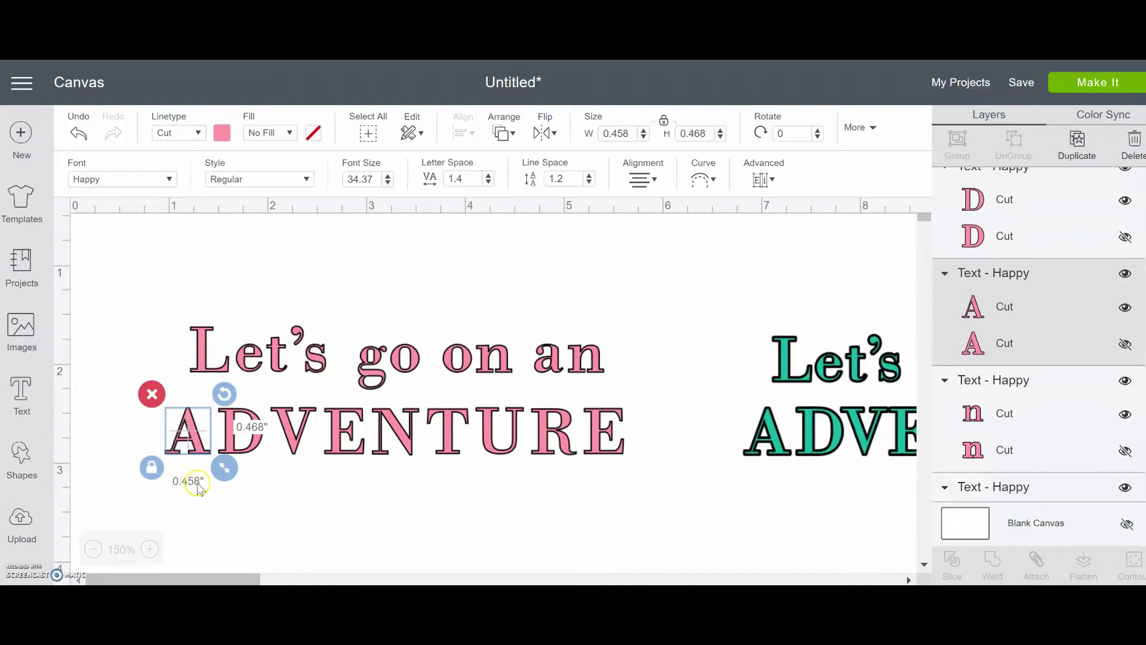
left_click(257, 447)
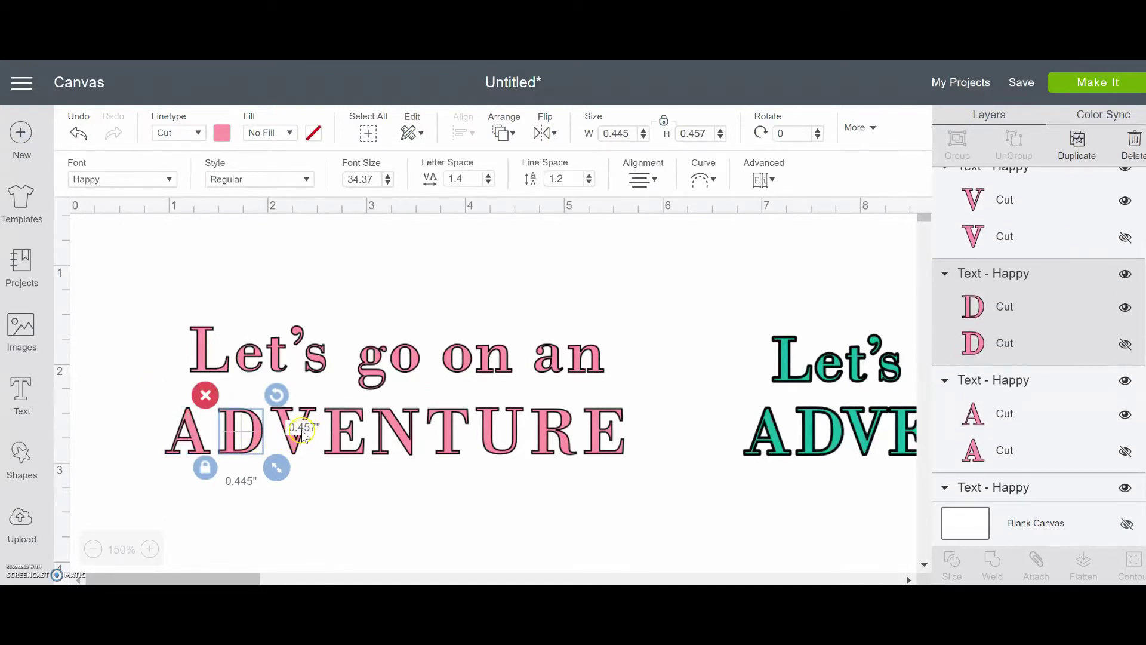
left_click(296, 448)
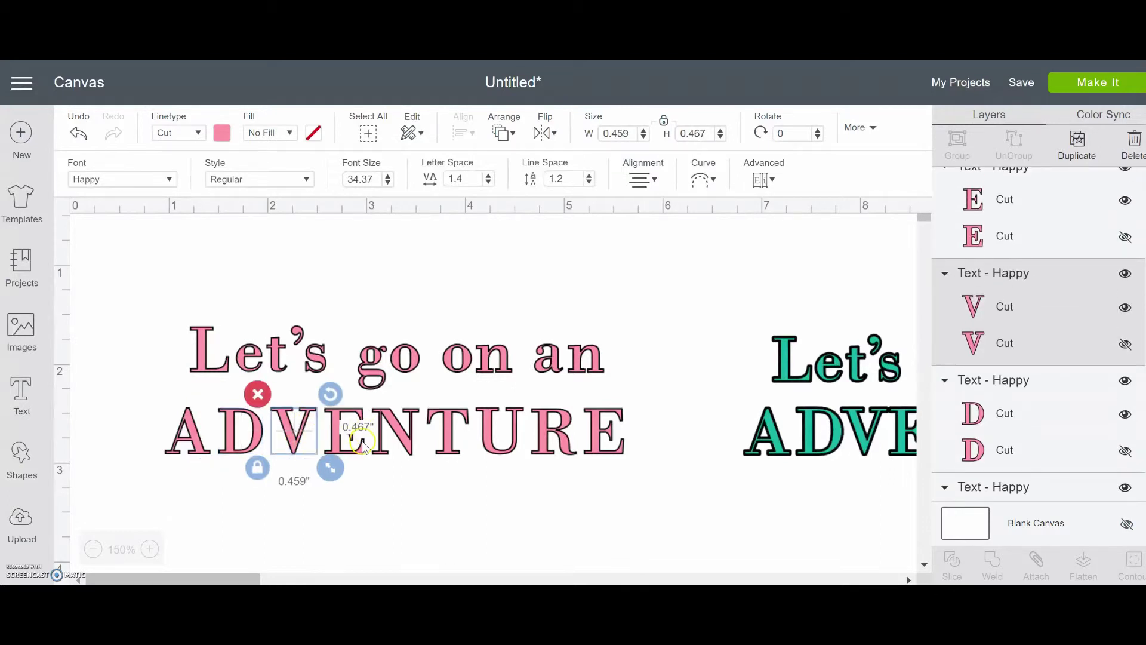
left_click(386, 486)
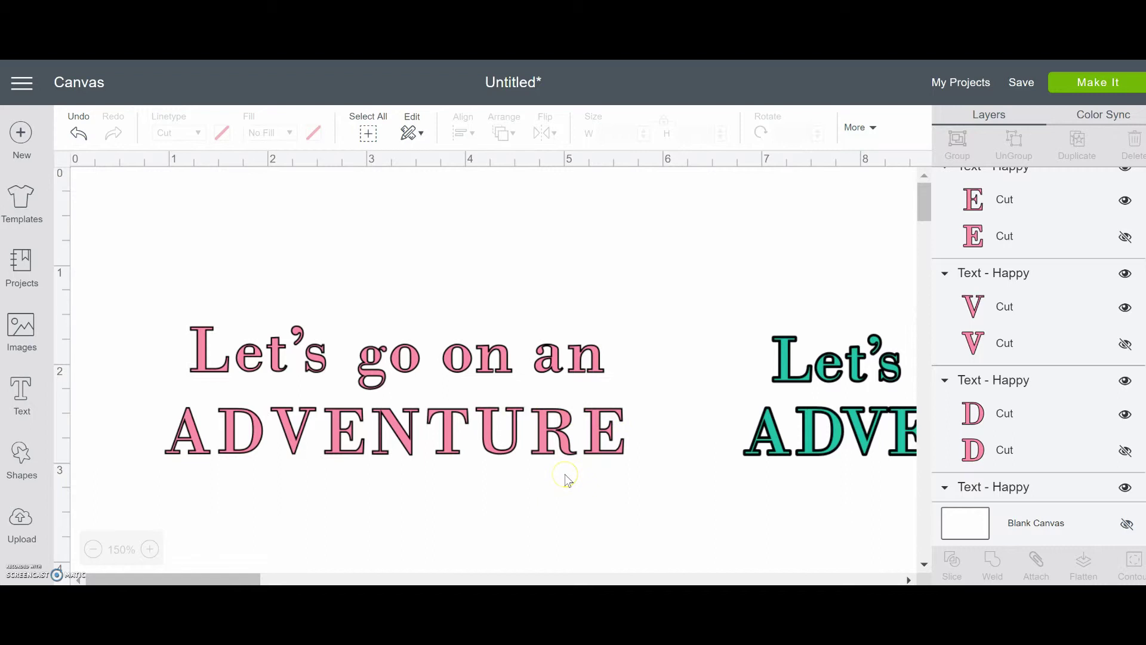
left_click(202, 440)
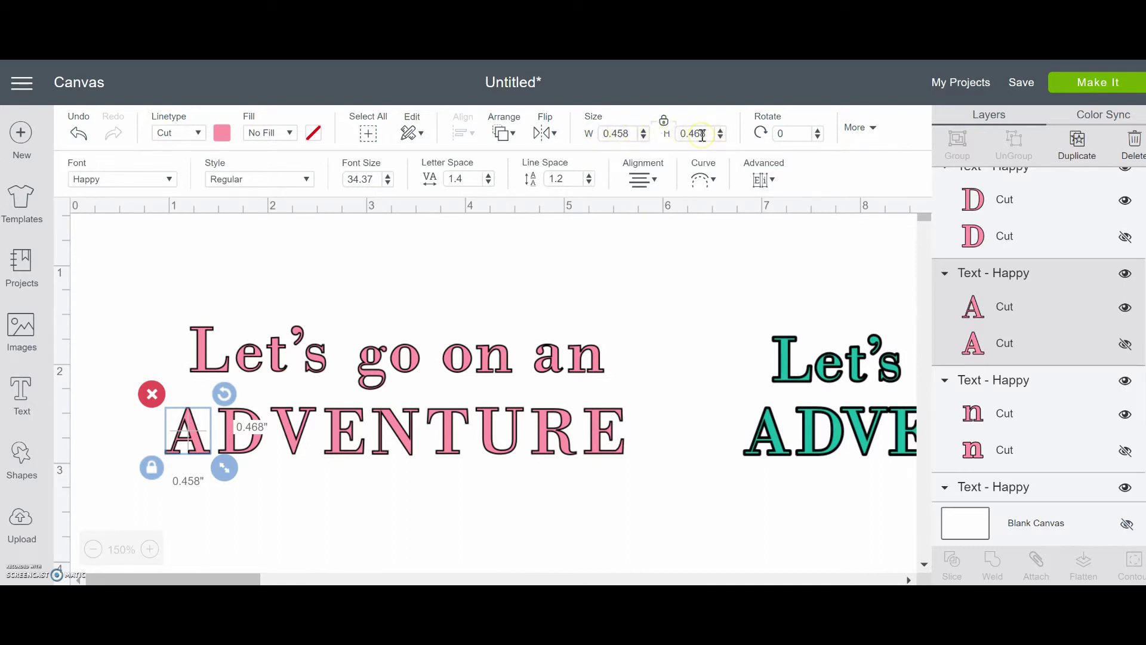
- Set the D and V of ADVENTURE to 0.468 inch height, matching the A
left_click_drag(707, 133, 683, 133)
double_click(696, 134)
left_click(256, 444)
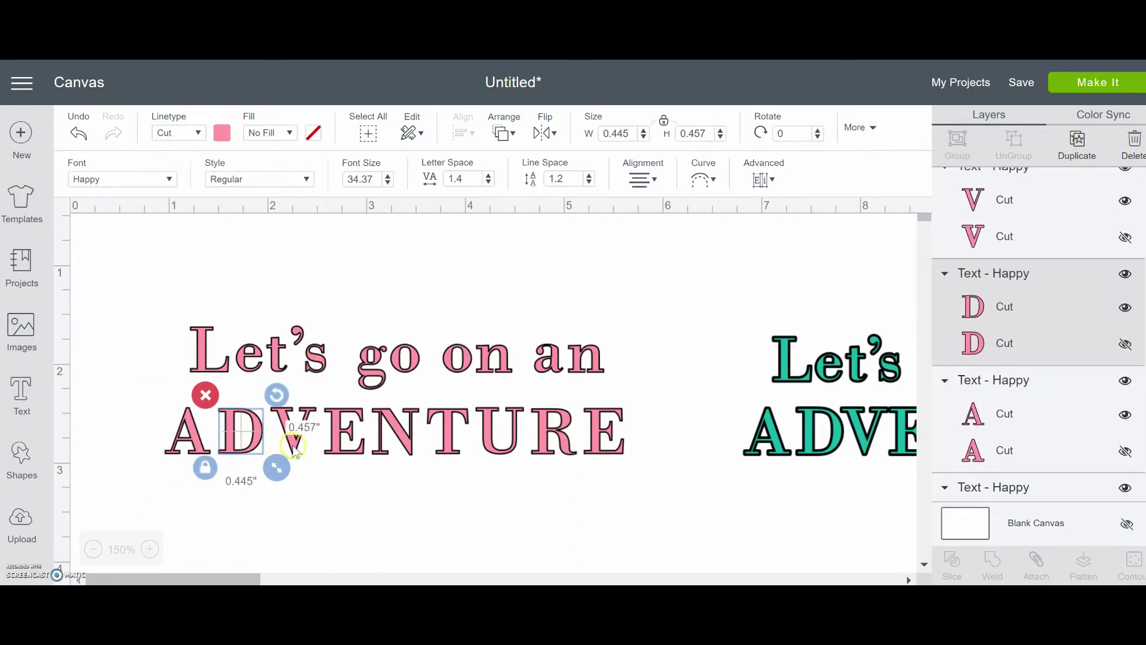
double_click(695, 133)
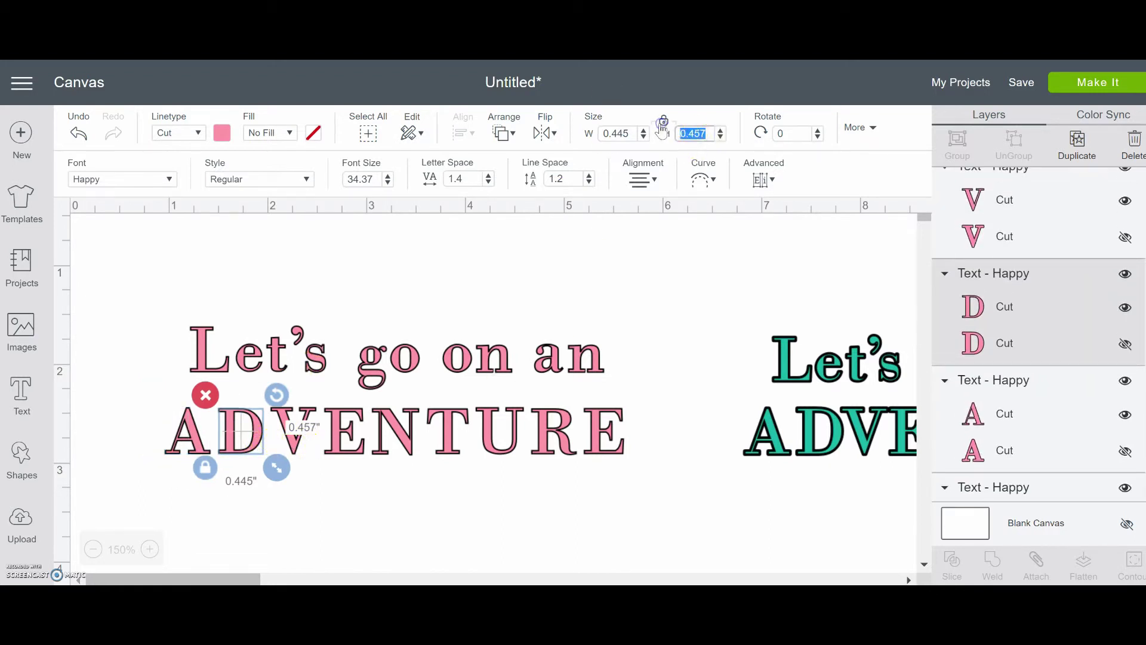
type("0.468")
key("Return")
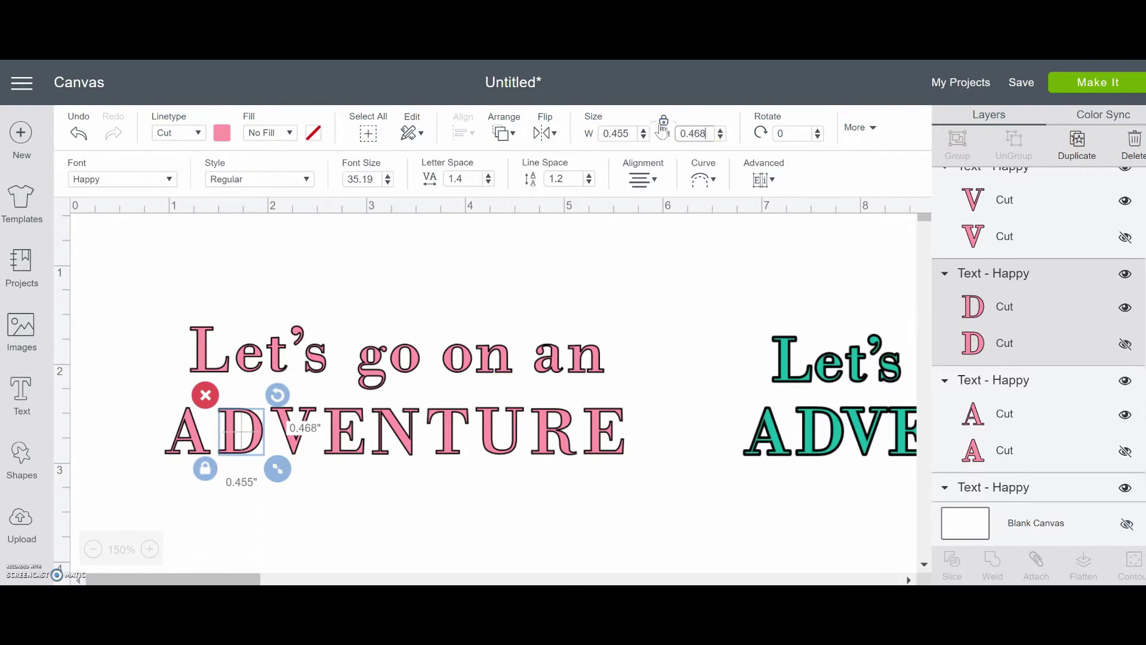
left_click(296, 448)
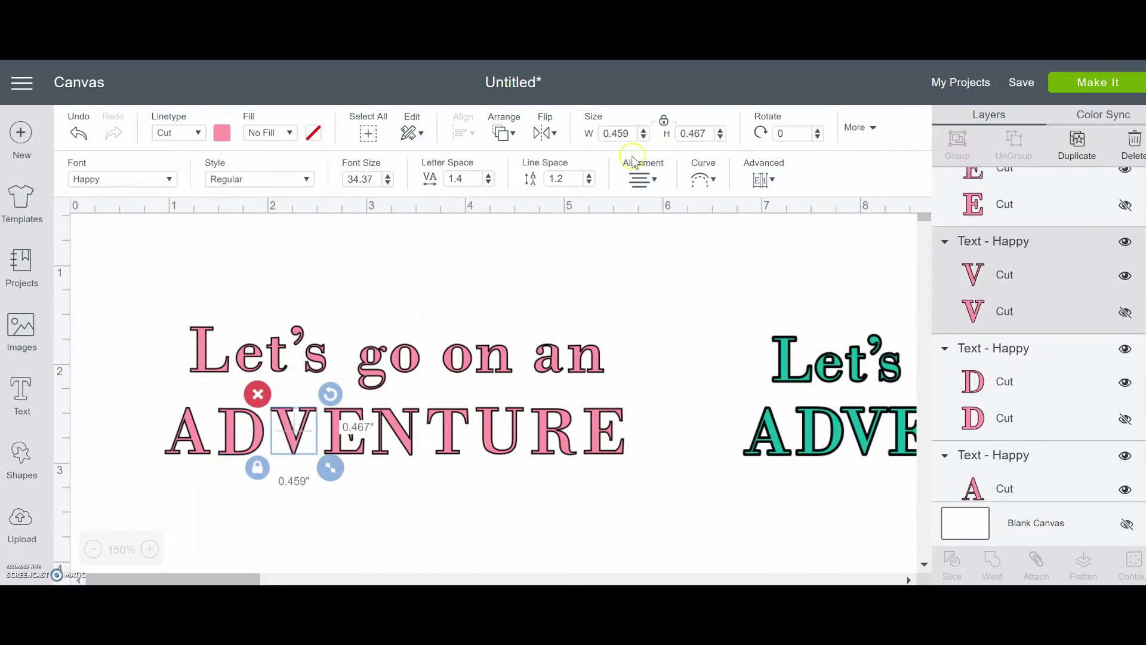
left_click(711, 133)
right_click(672, 137)
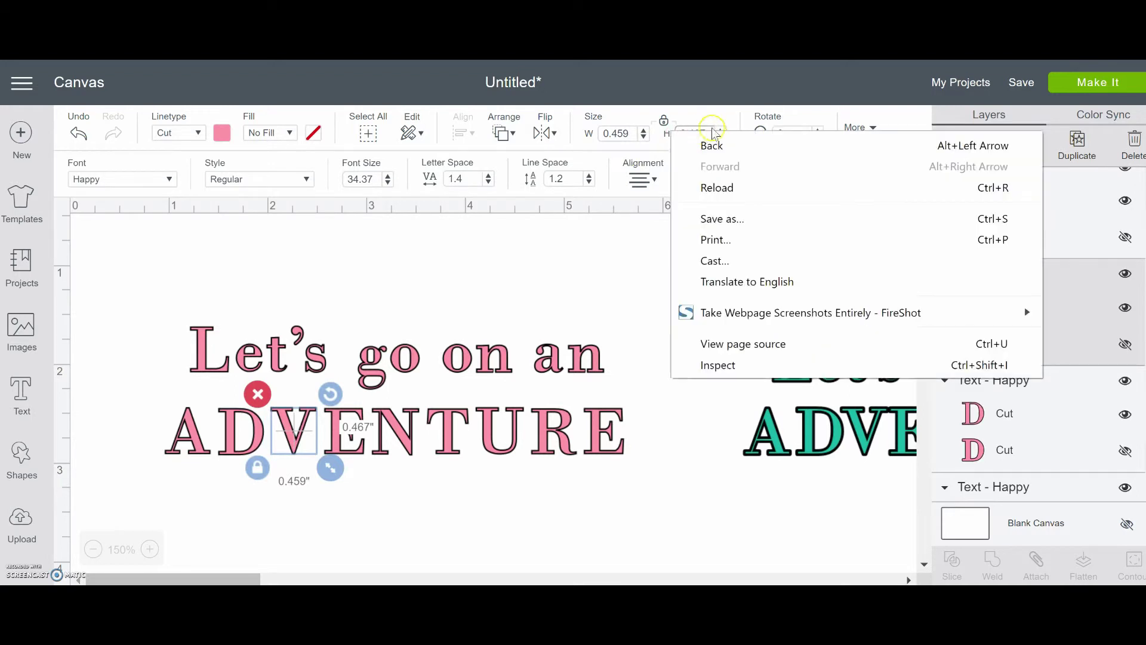
key("Escape")
double_click(674, 133)
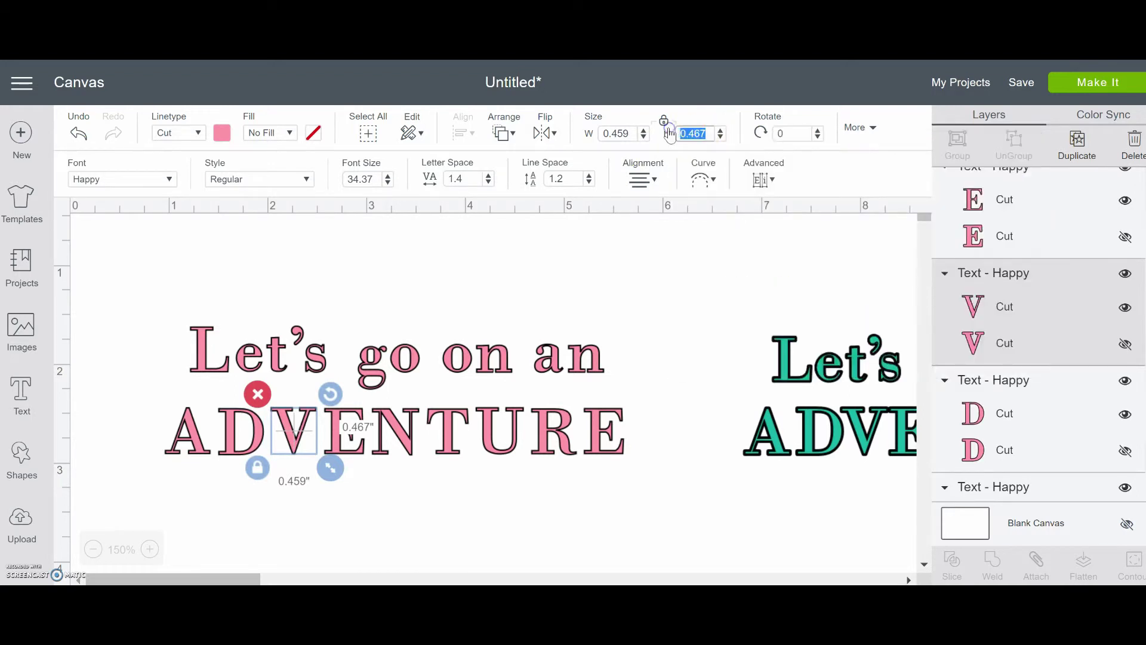
type("0.468")
key("Return")
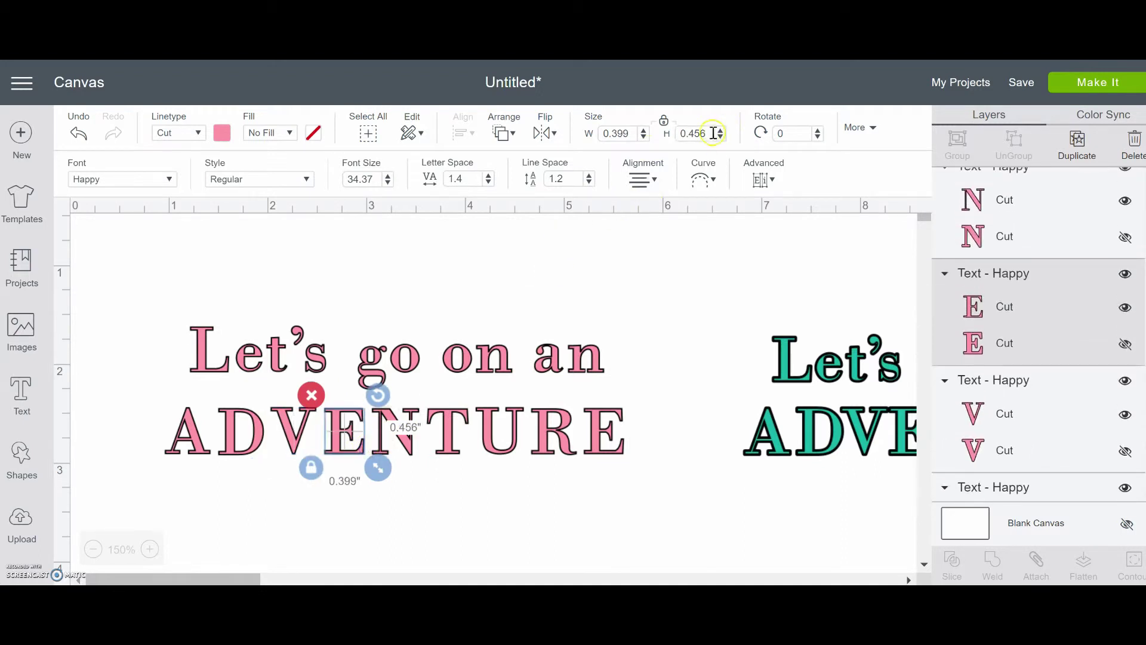
- Give the E and T of ADVENTURE a 0.468 inch height
key("Return")
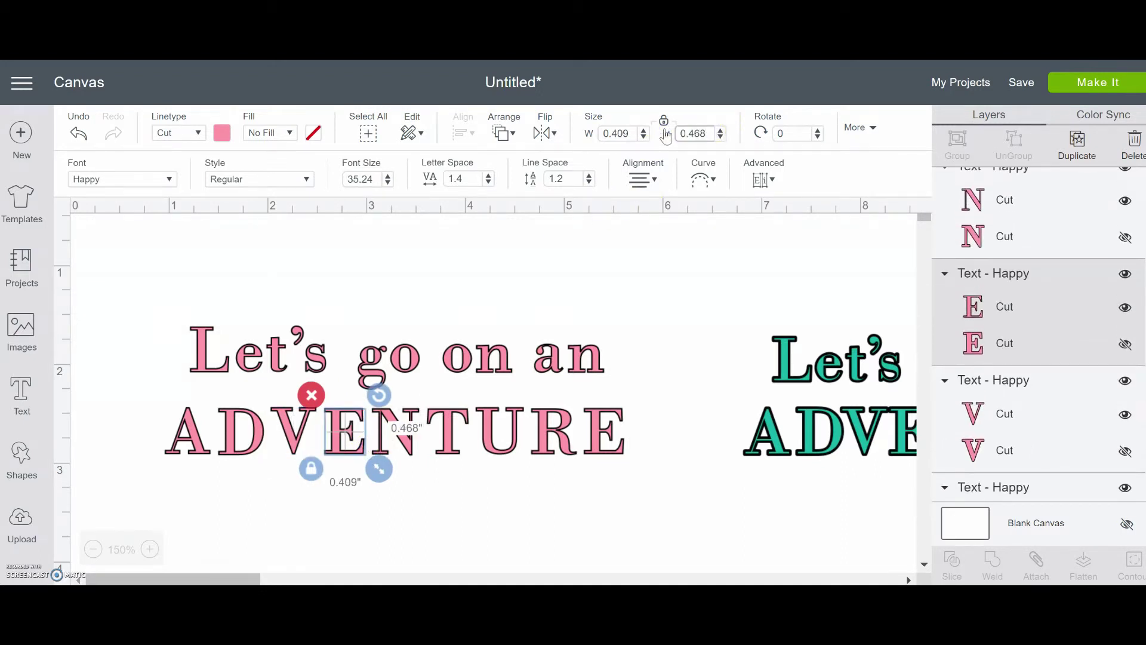
left_click(400, 445)
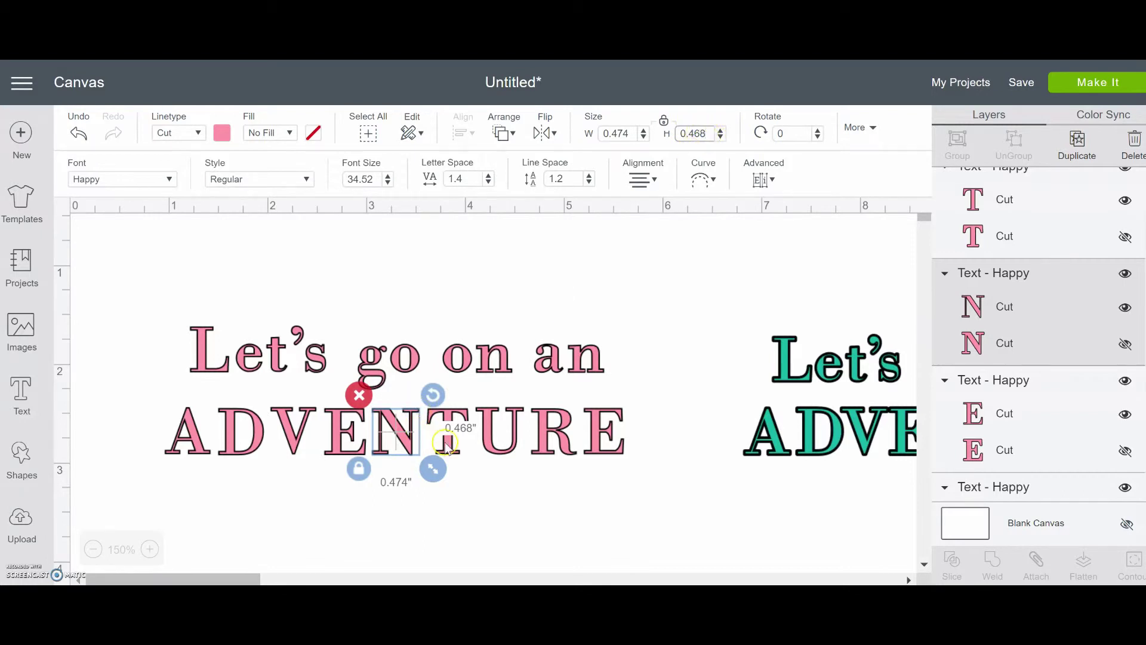
left_click(449, 455)
left_click(668, 126)
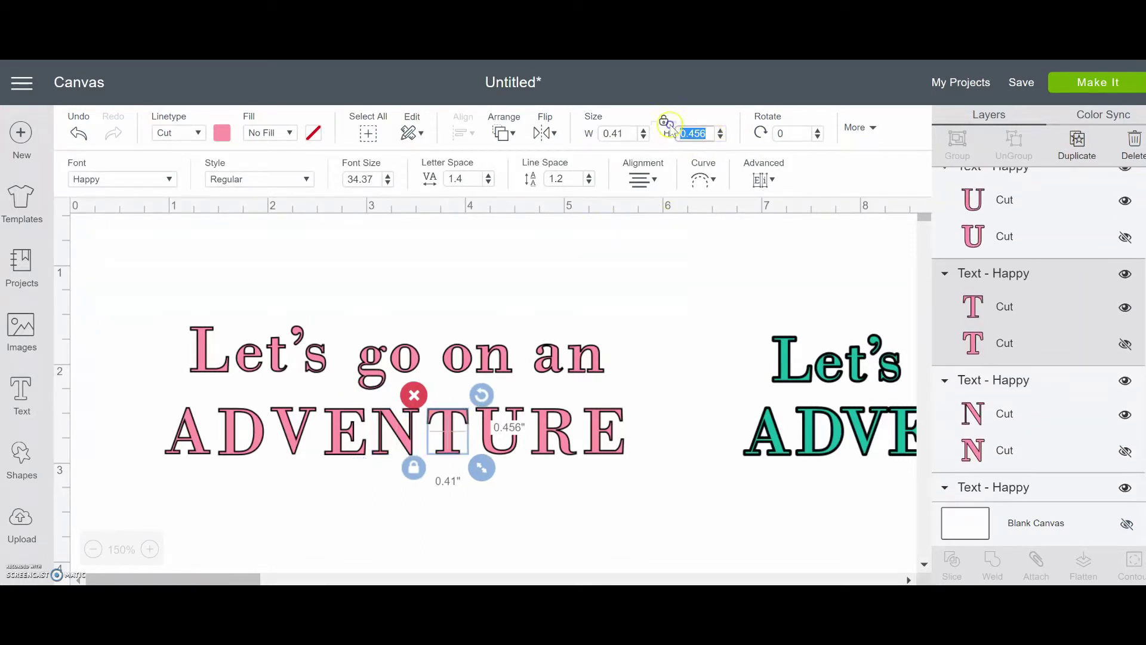
type("0.468")
key("Return")
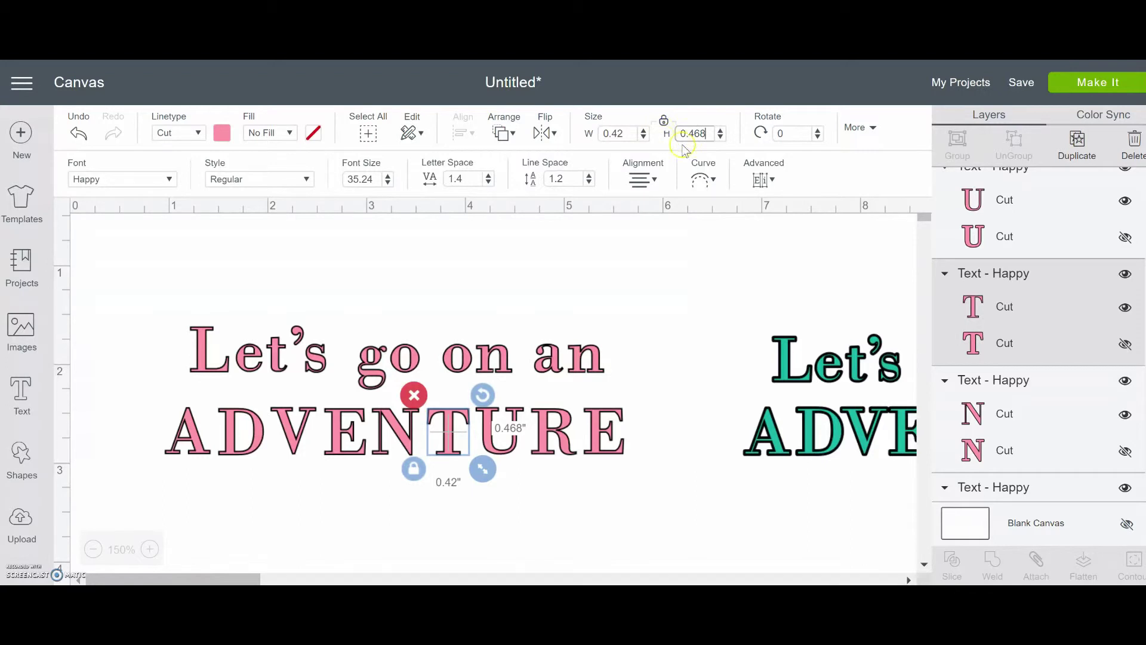
left_click(506, 460)
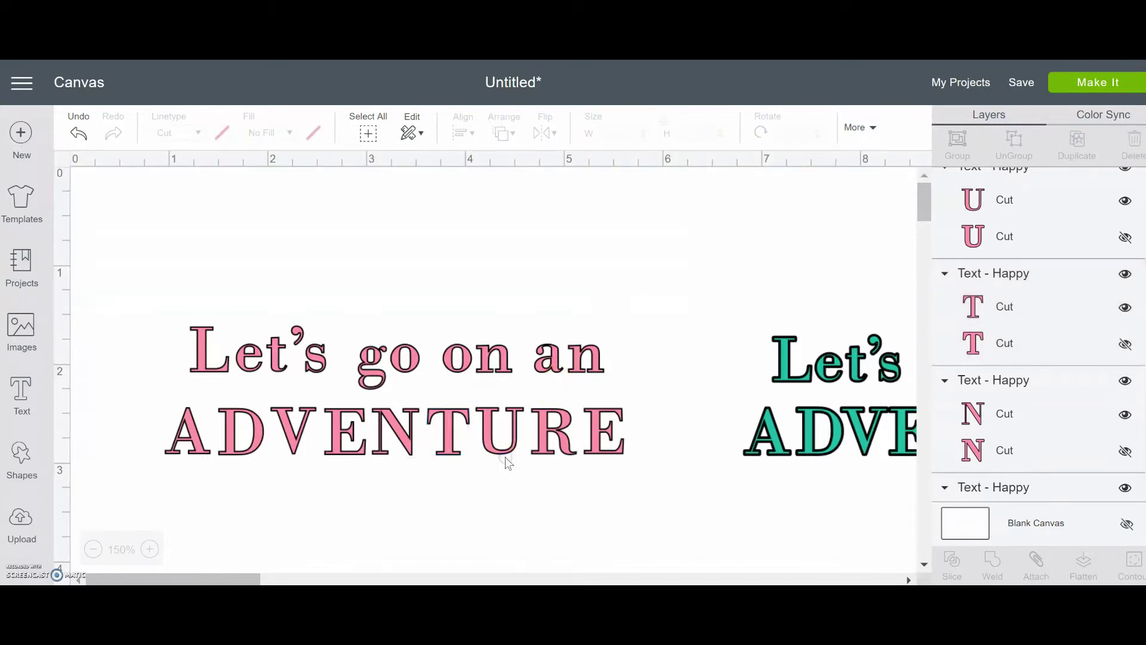
- Set the U, R and final E heights to 0.468 inches and clear the selection
left_click(496, 456)
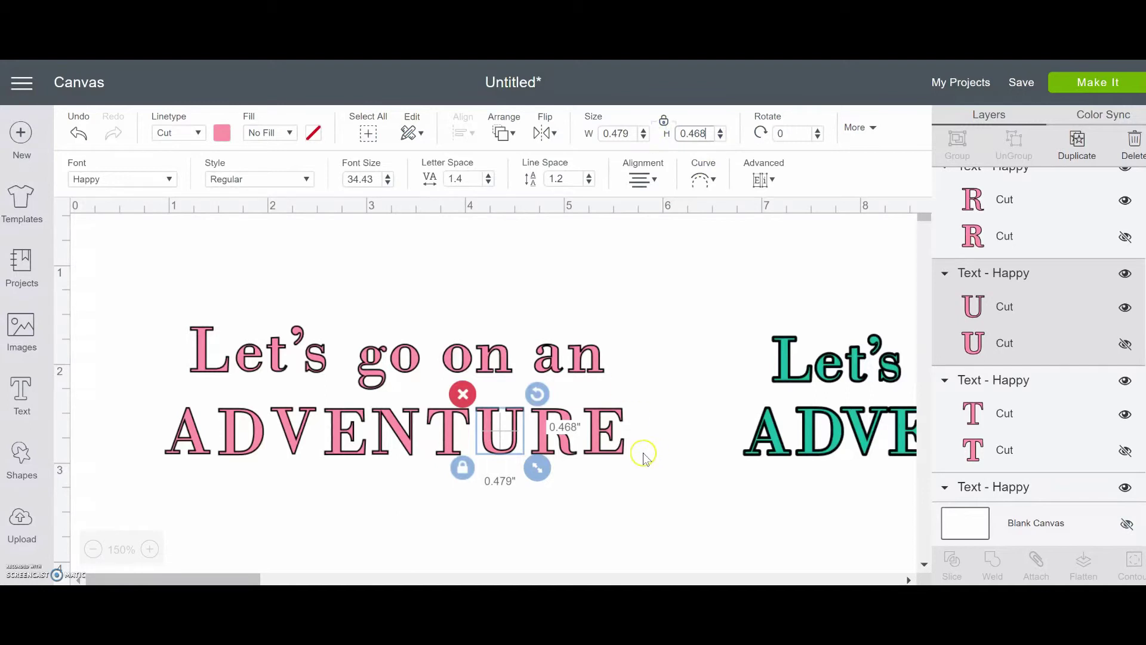
left_click(561, 447)
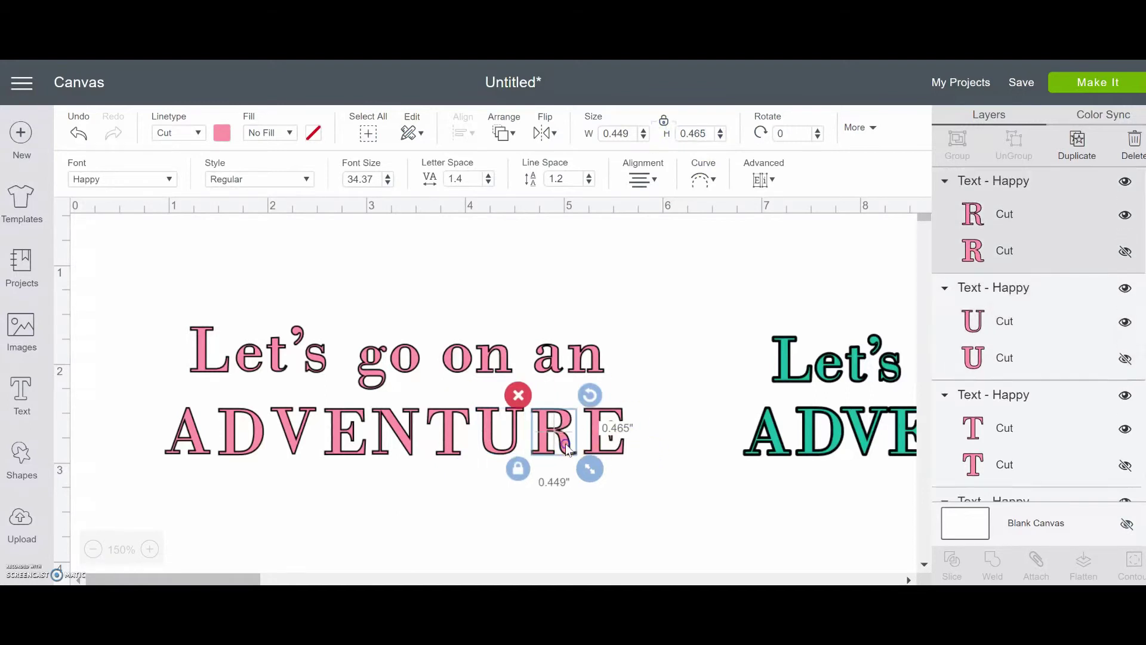
double_click(711, 128)
type("0.468")
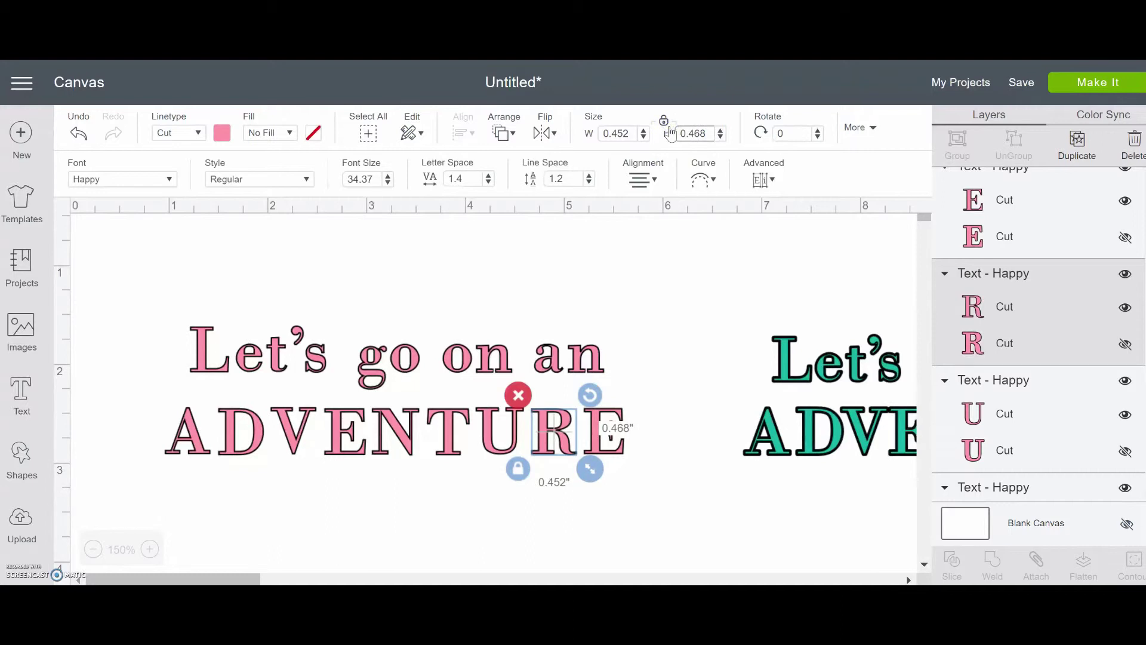
left_click(613, 452)
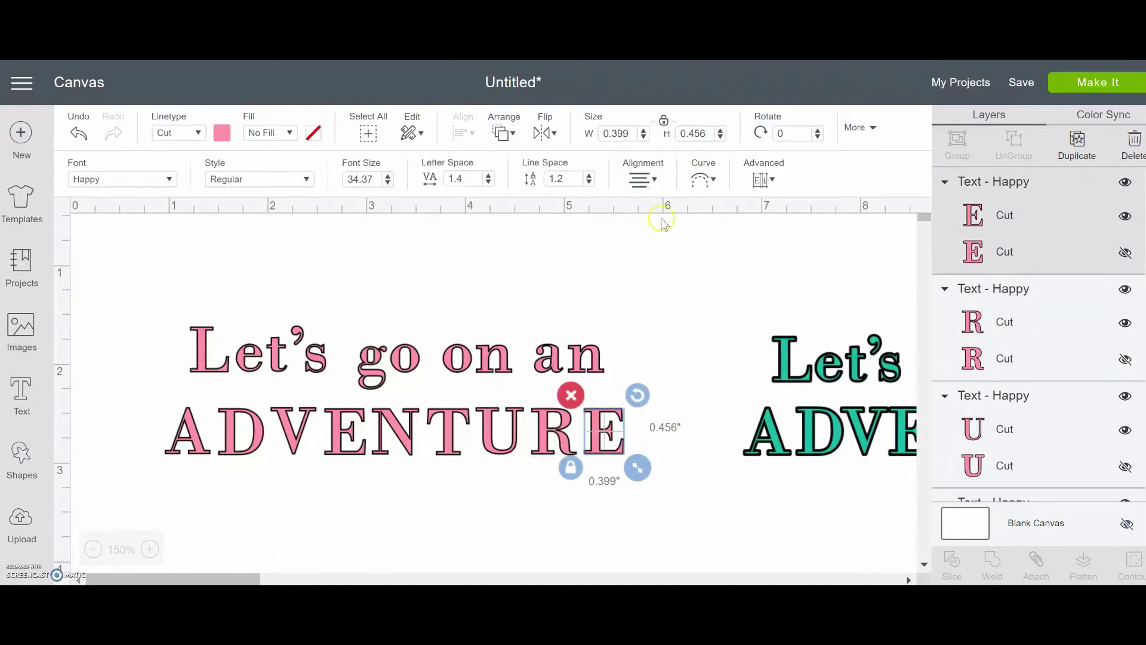
double_click(711, 131)
type("0.468")
key("Return")
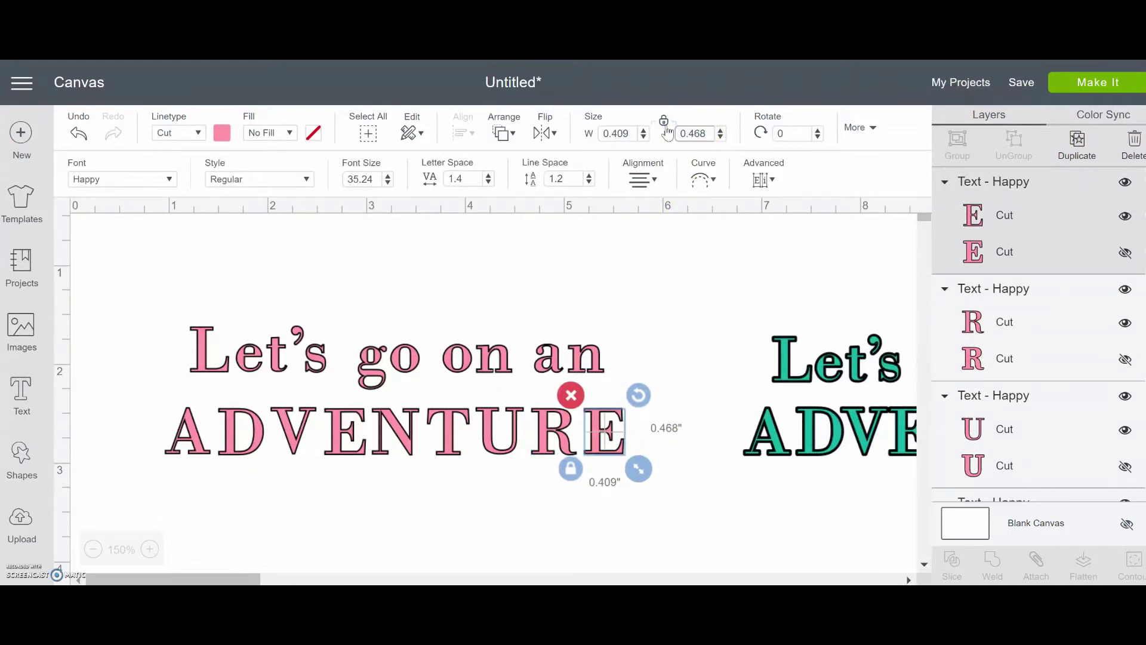
left_click(681, 494)
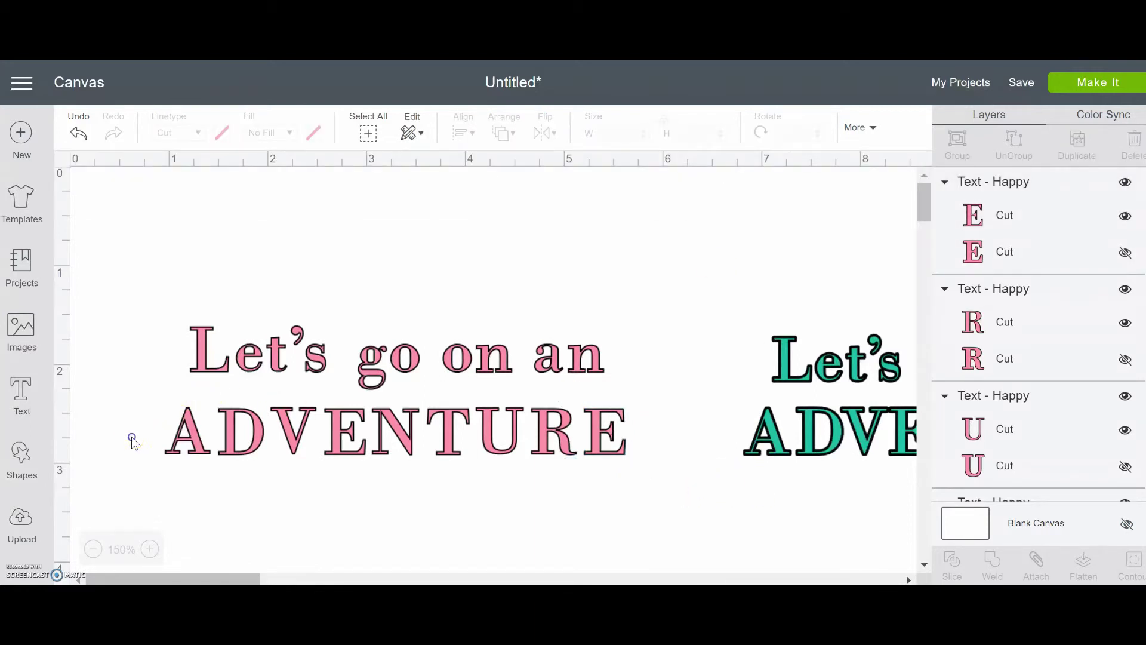
- Bottom-align all the ADVENTURE letters so they share one baseline
left_click_drag(132, 438, 693, 468)
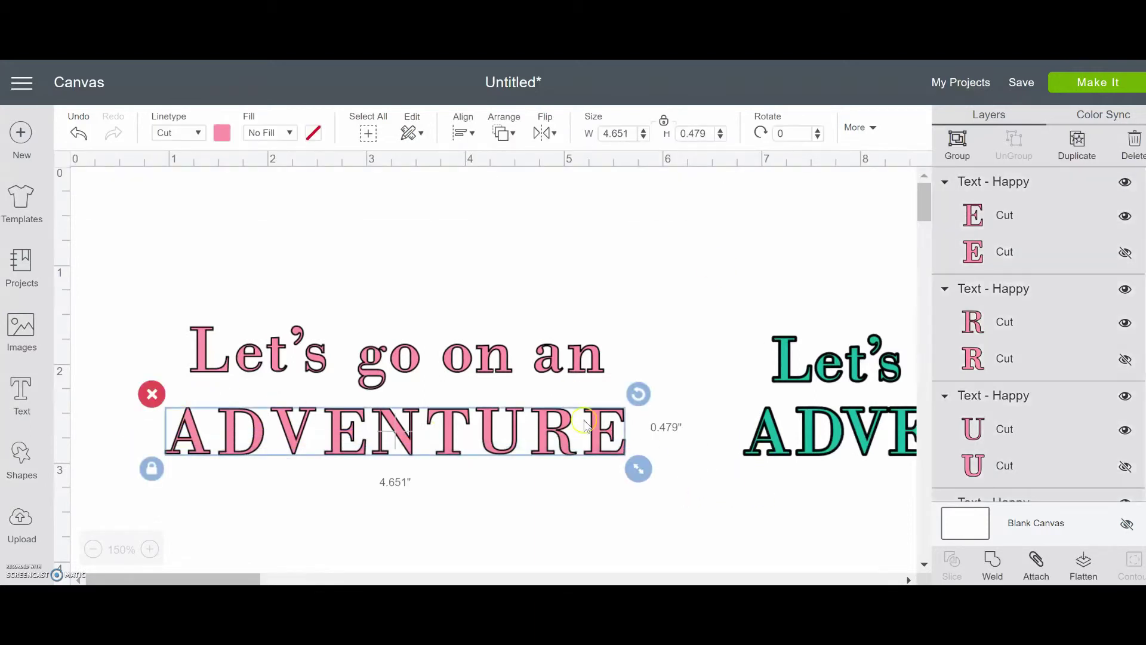
left_click(469, 132)
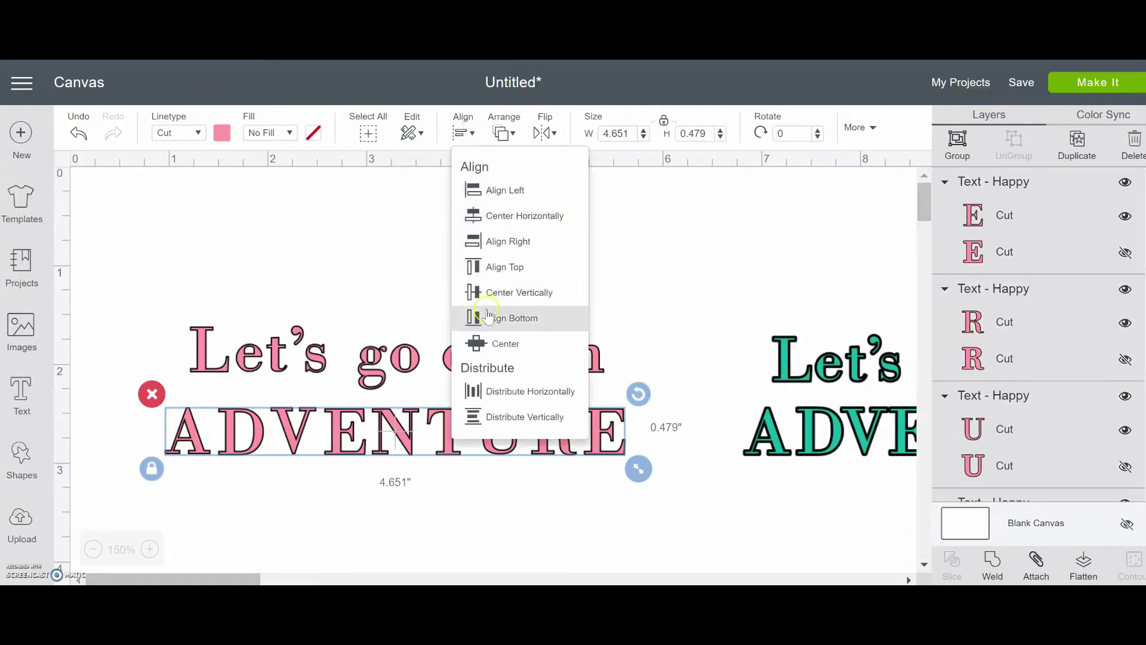
left_click(491, 319)
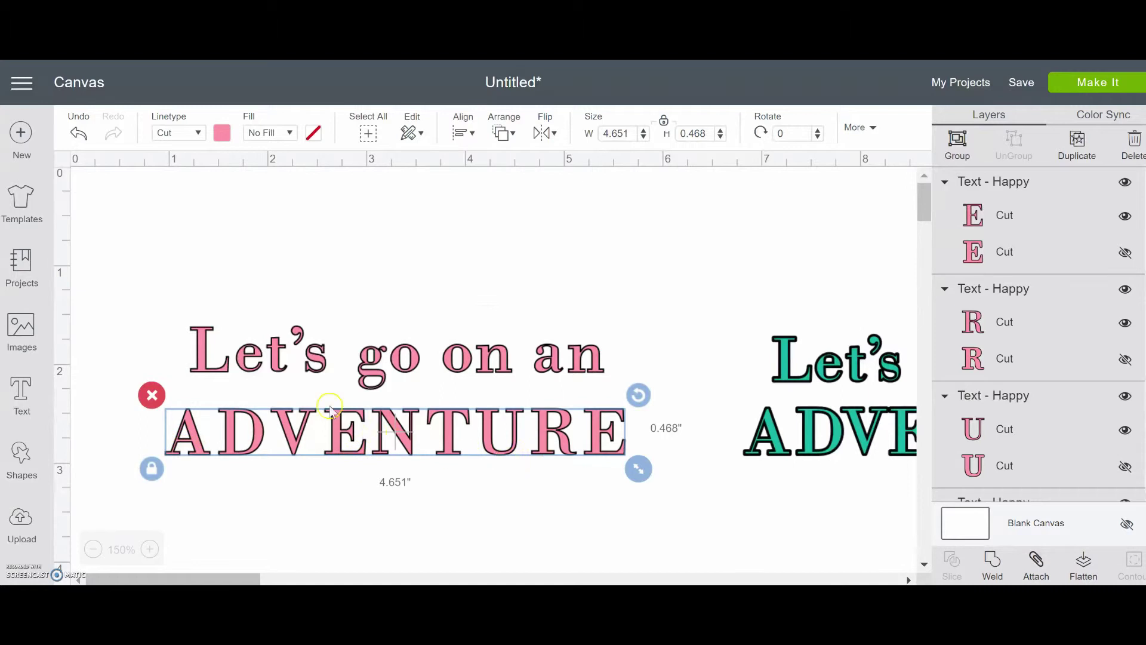
left_click(502, 520)
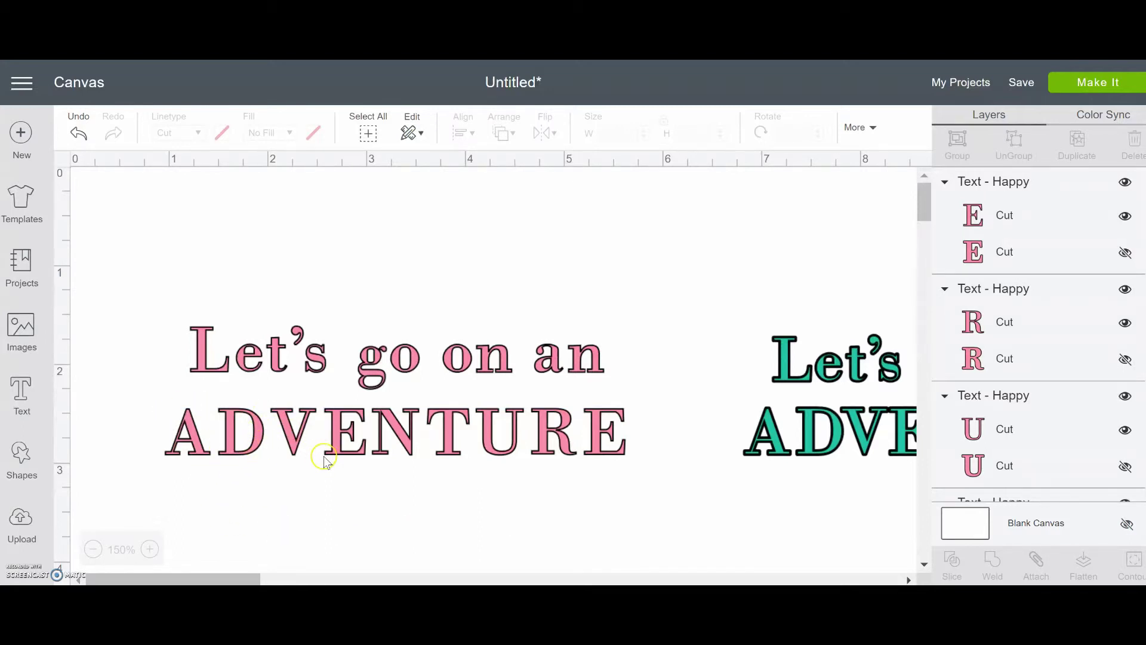
- Nudge the V and D of ADVENTURE right and move the A closer to the D
left_click(298, 453)
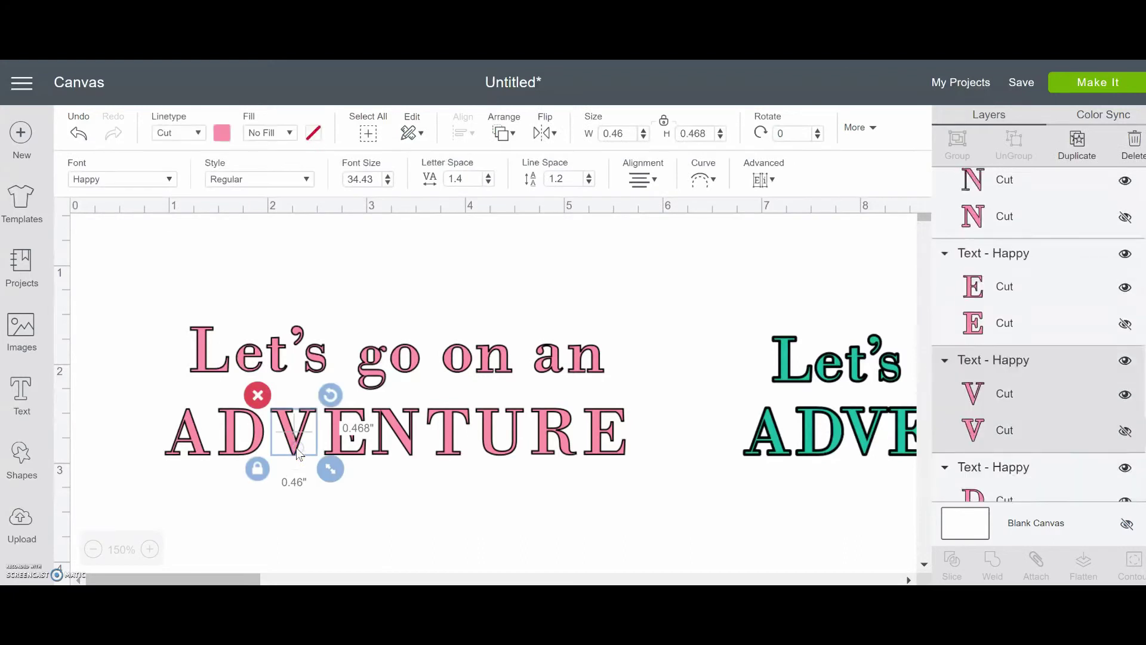
left_click_drag(298, 452, 302, 454)
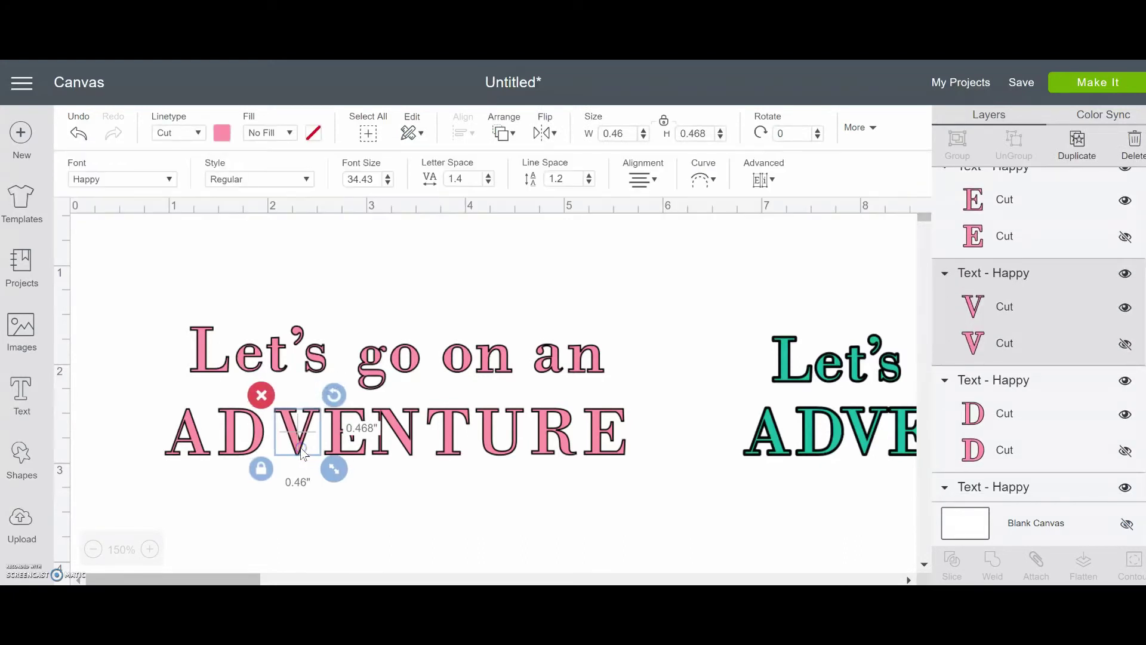
left_click(287, 519)
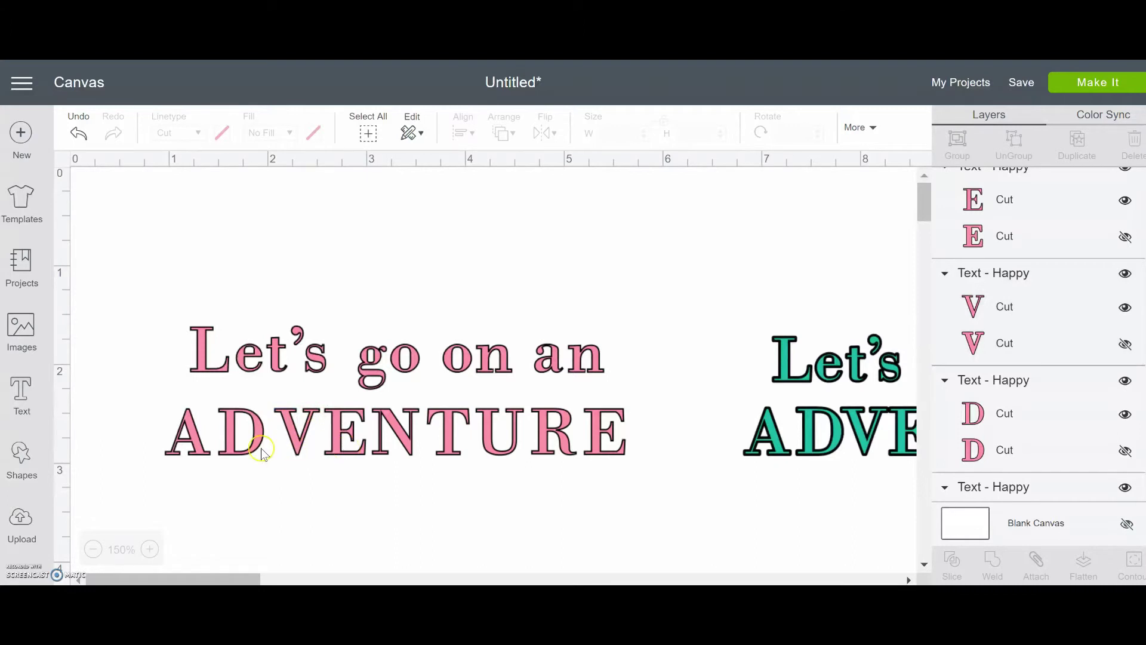
left_click_drag(257, 446, 273, 452)
left_click(320, 466)
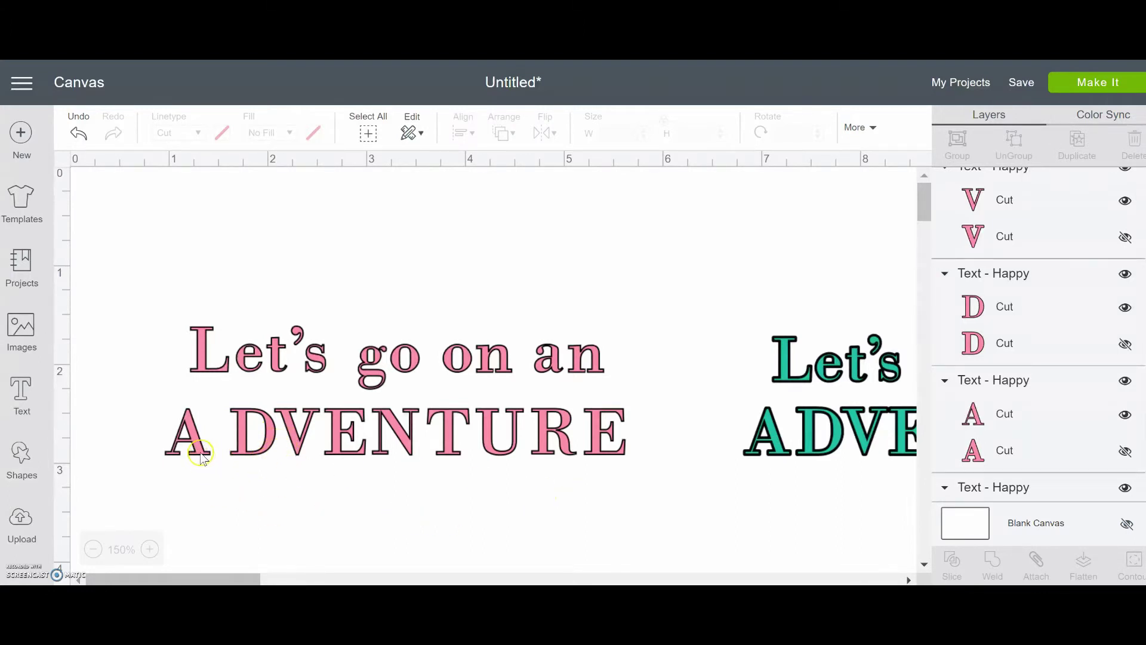
left_click_drag(201, 457, 216, 458)
left_click(304, 510)
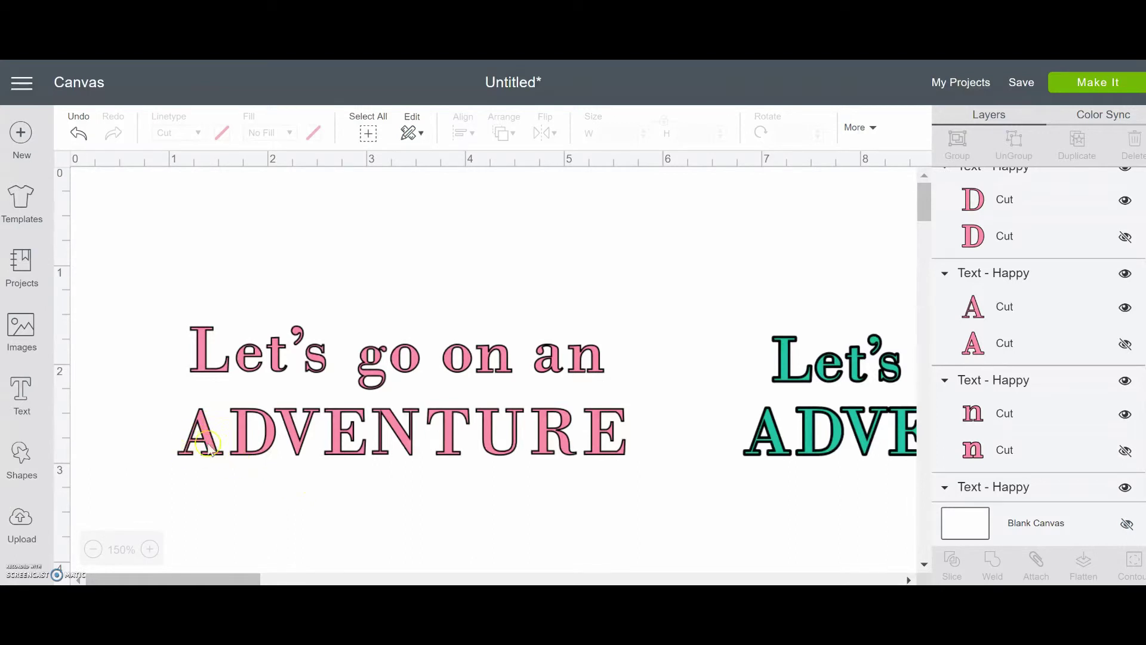
left_click(247, 452)
left_click(273, 446)
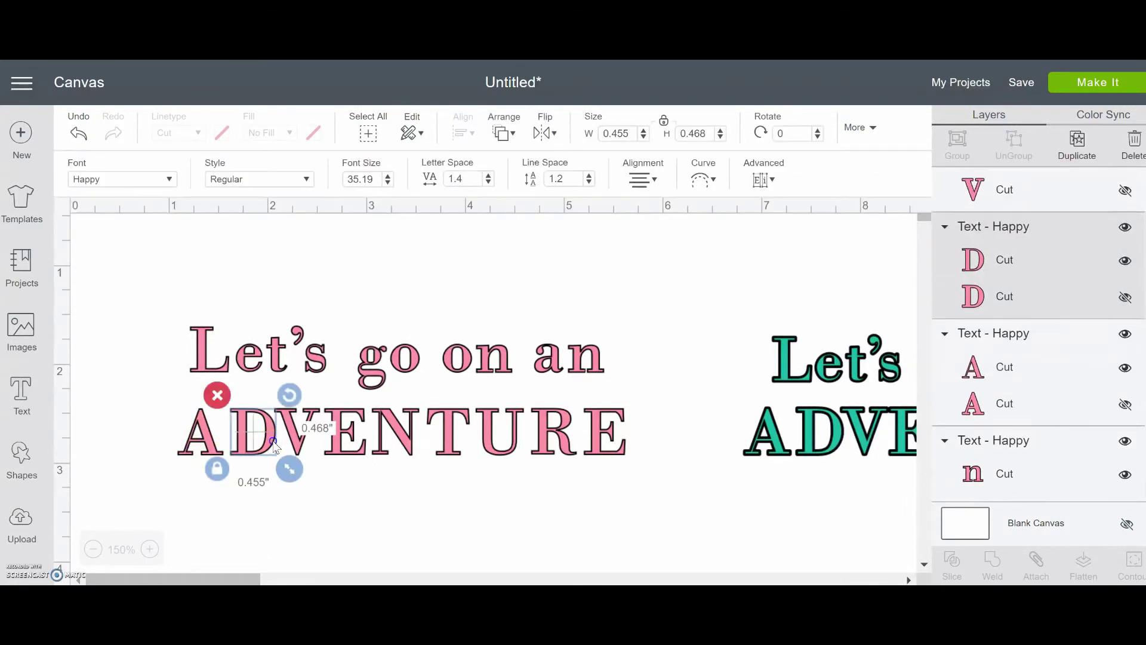
left_click(336, 496)
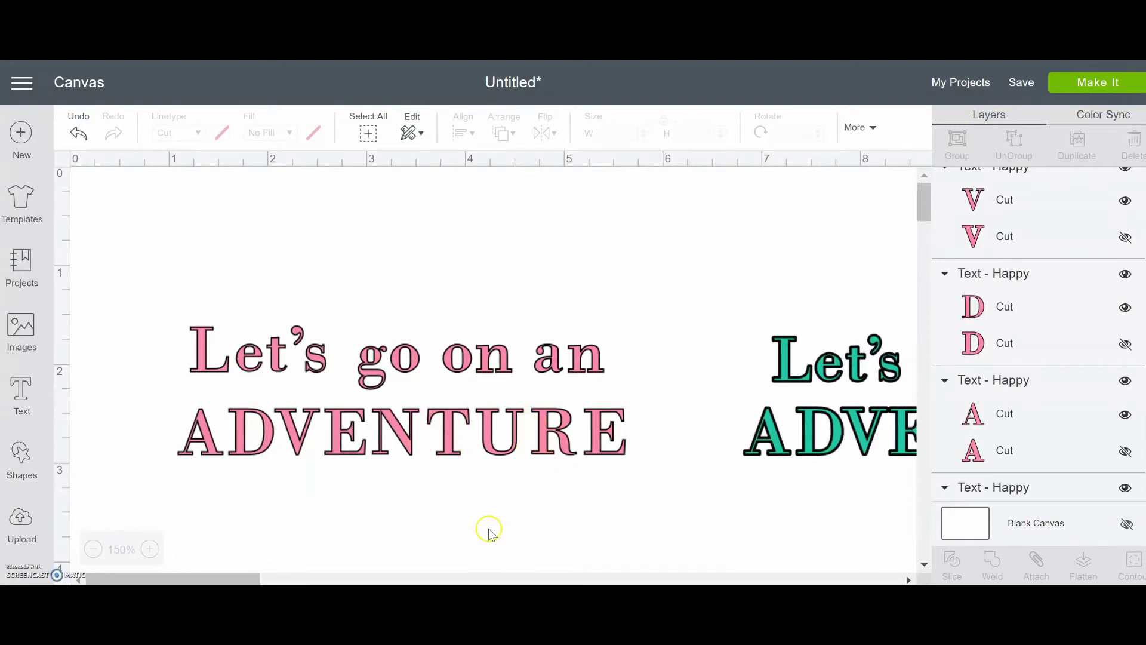
- Shift the T, R and final E of ADVENTURE to even out the word's spacing
left_click(448, 435)
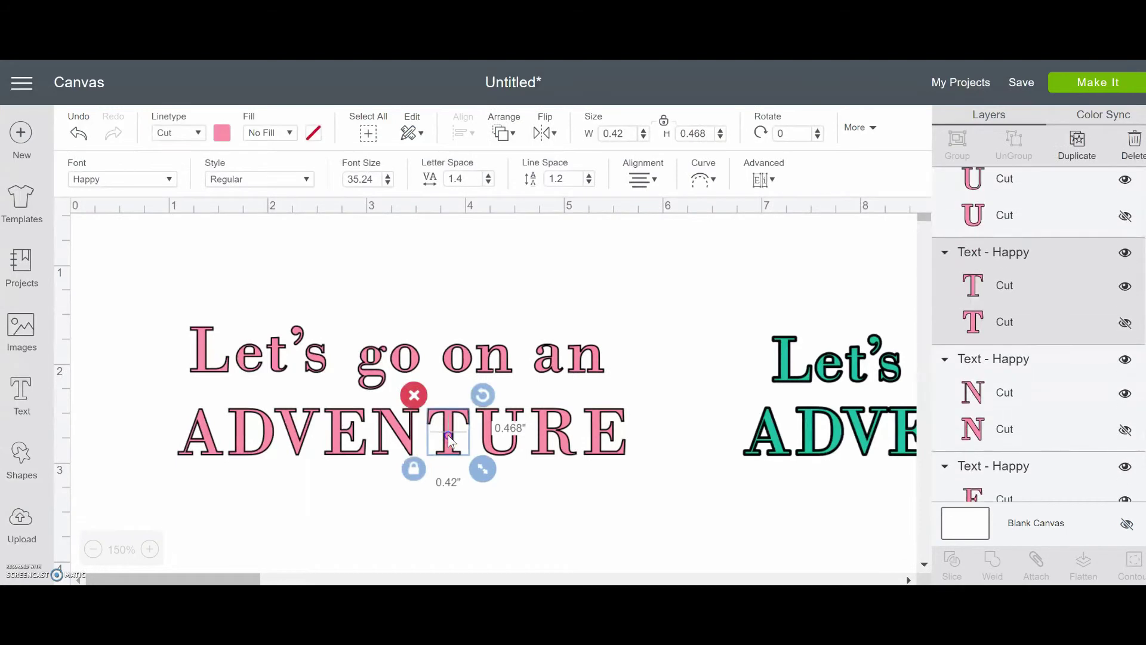
left_click_drag(447, 435, 496, 453)
left_click(500, 452)
left_click(566, 445)
left_click_drag(566, 446, 591, 452)
left_click(684, 505)
key("Left")
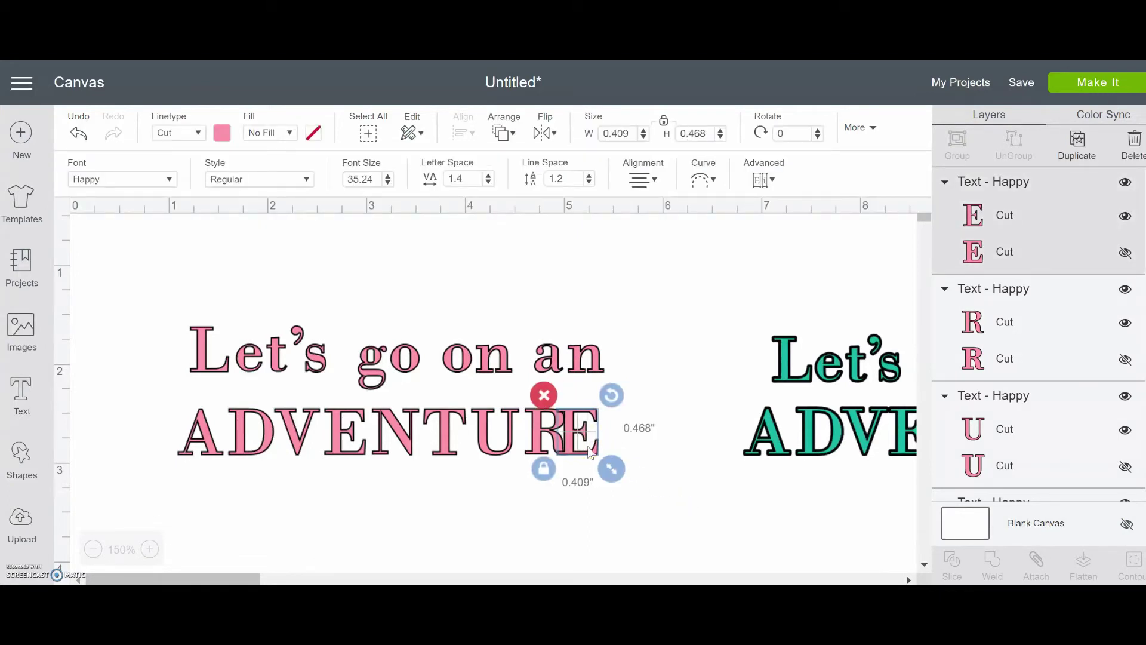
key("Right")
key("Right")
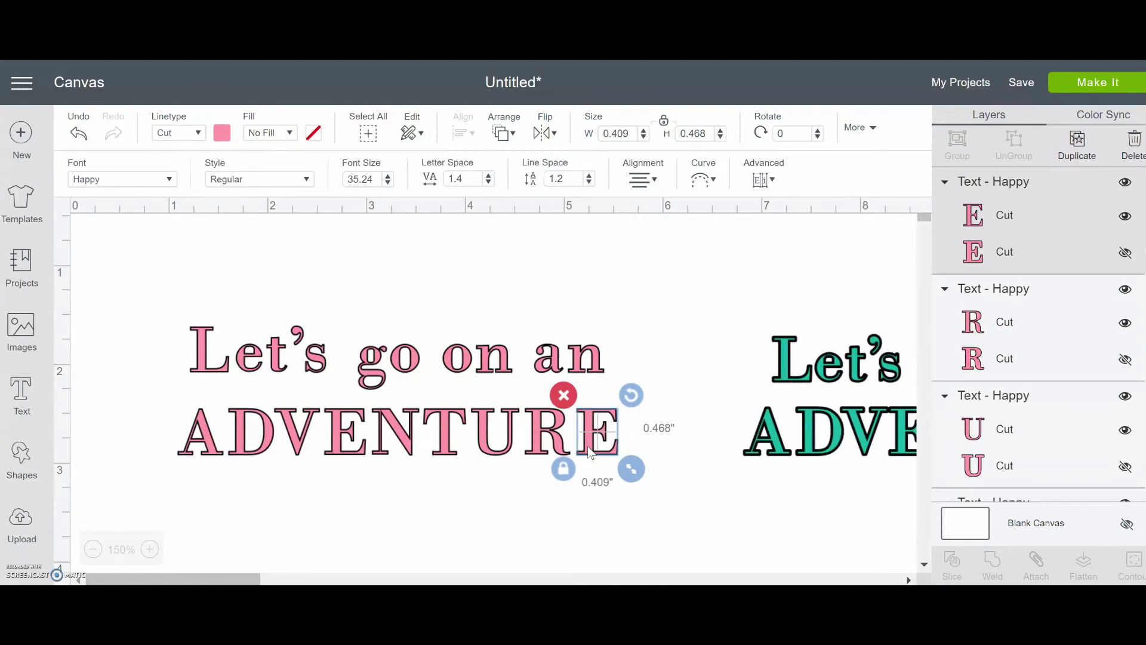
left_click_drag(590, 447, 589, 446)
left_click(572, 496)
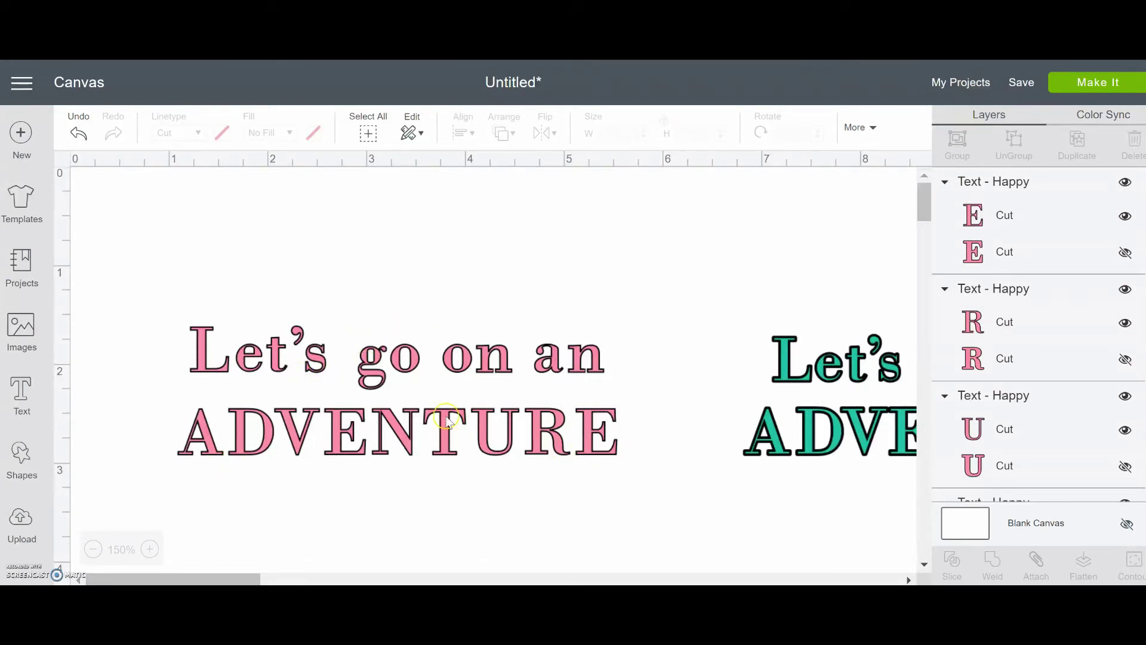
- Move the s of Let's slightly left and check the spacing of Let's, on and an
left_click(316, 359)
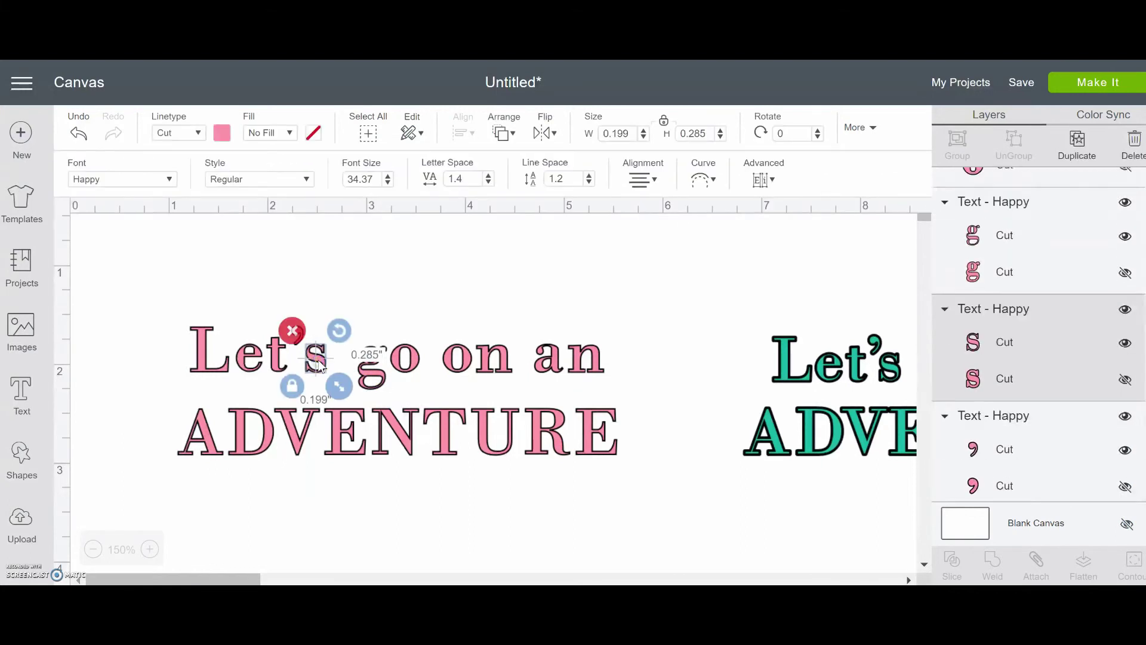
left_click_drag(318, 365, 315, 366)
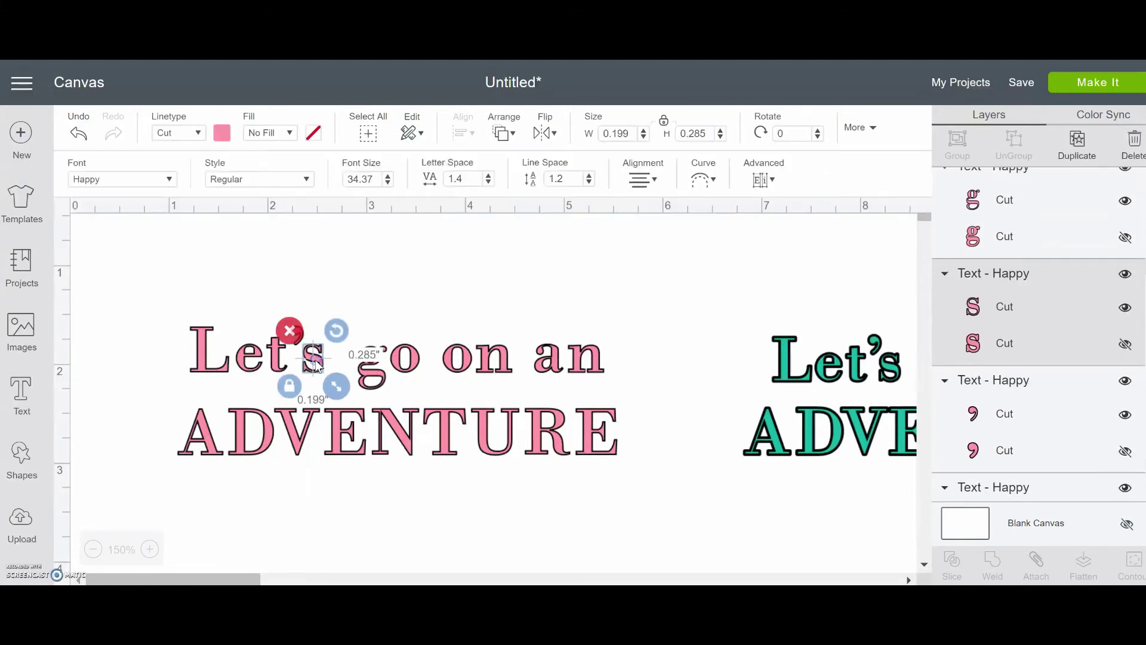
left_click(390, 358)
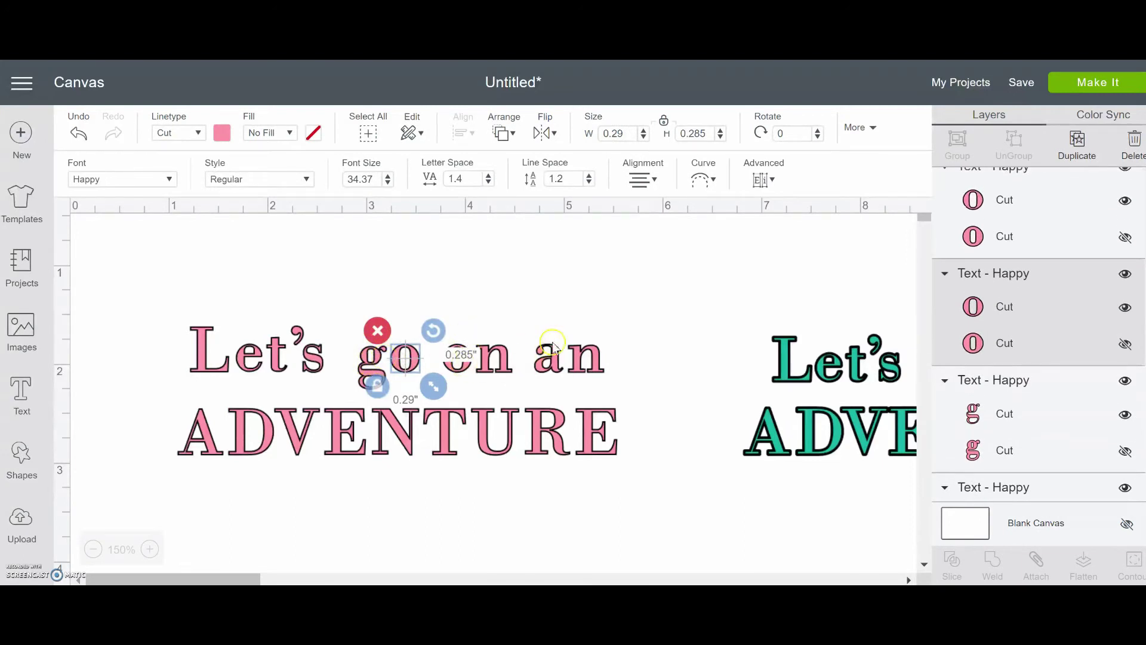
left_click(420, 257)
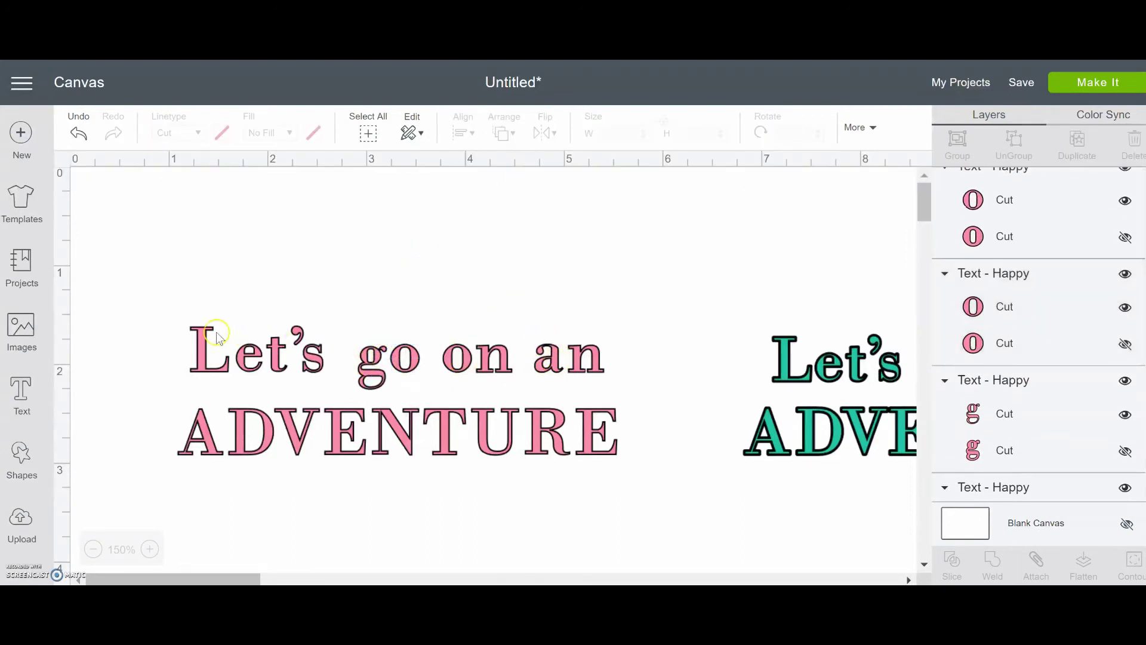
left_click_drag(179, 314, 331, 360)
left_click(449, 320)
left_click_drag(442, 325, 588, 360)
left_click(570, 268)
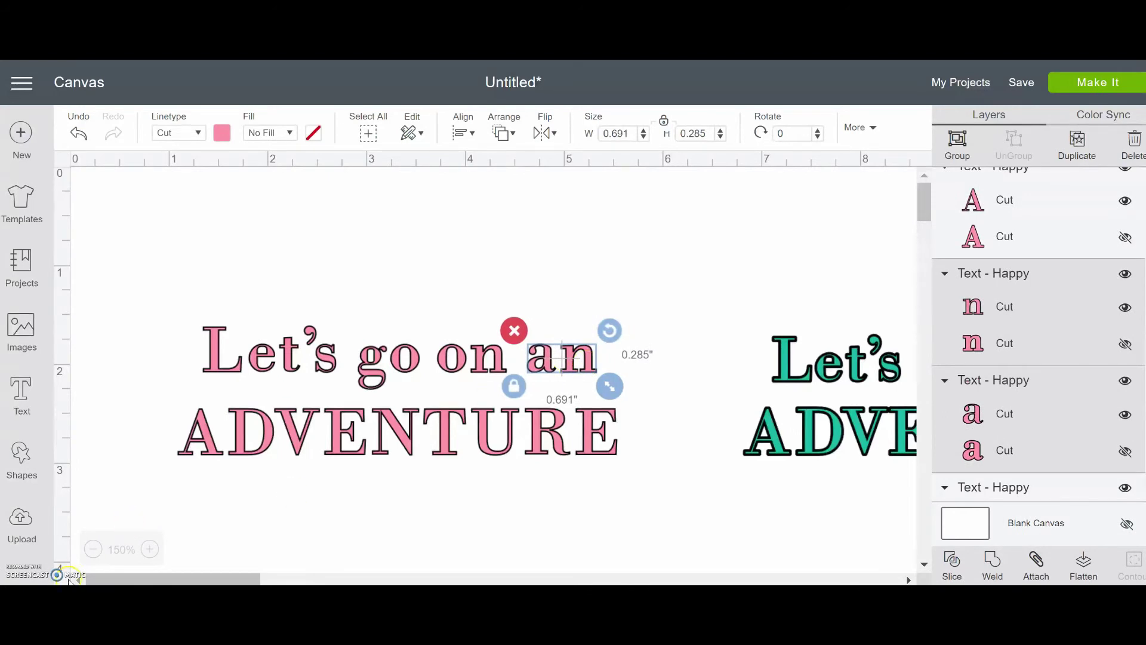
left_click(93, 549)
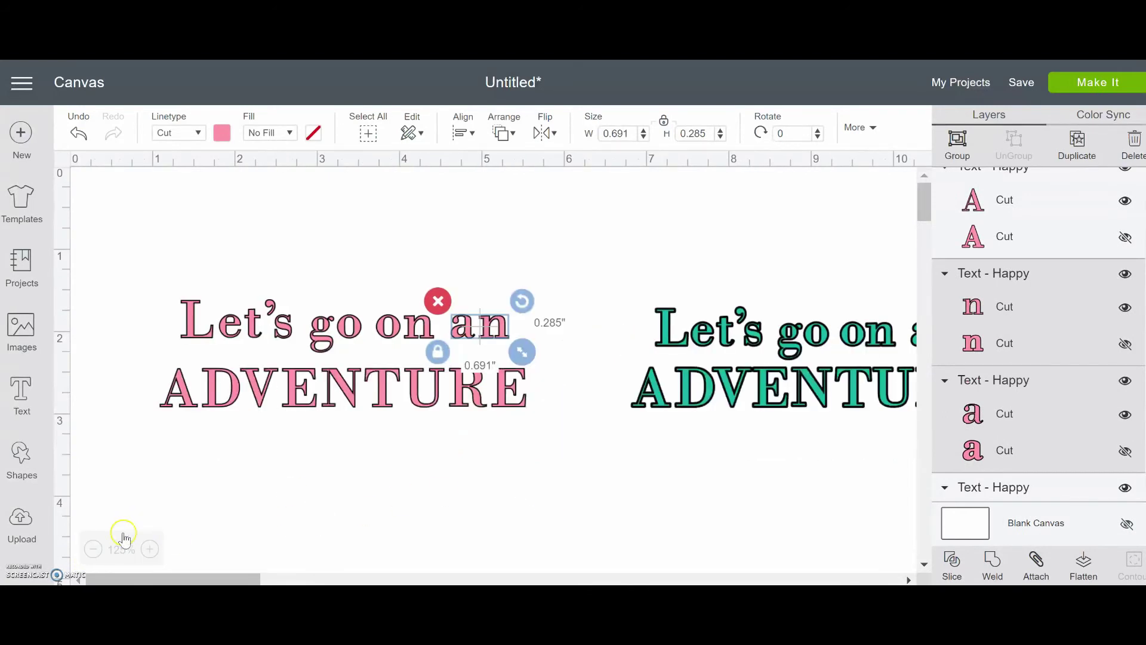
- Zoom out to 100% so the pink and teal designs both show, then deselect
left_click(93, 550)
left_click(354, 496)
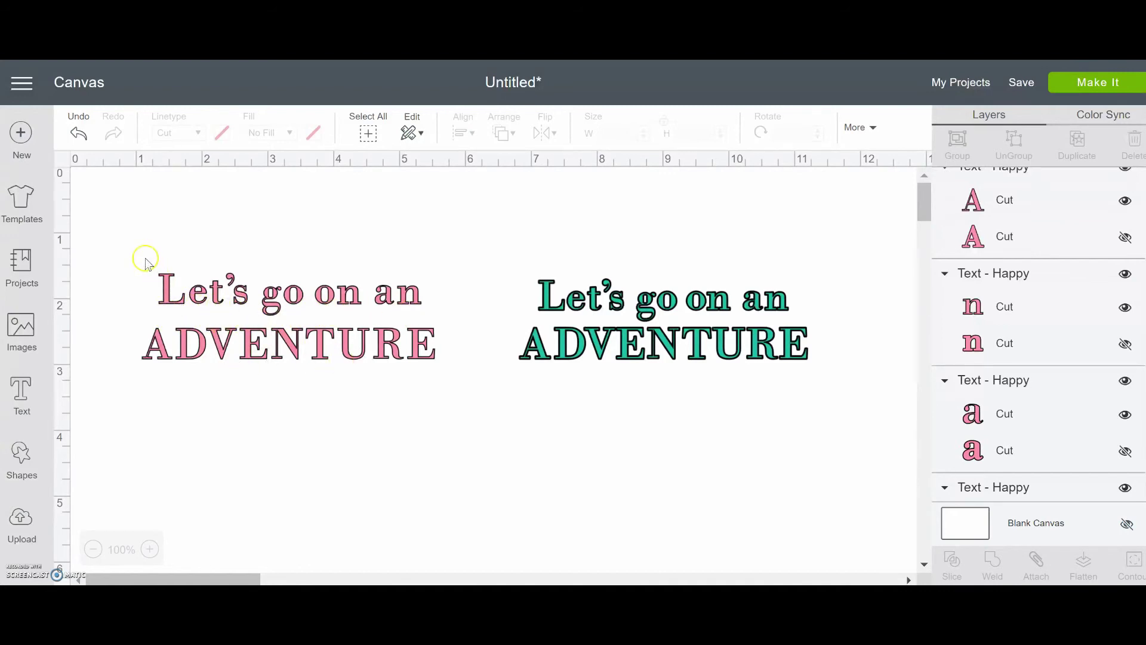
- Attach the letters of each pink line, 'Let's go on an' and ADVENTURE
left_click_drag(144, 257, 433, 313)
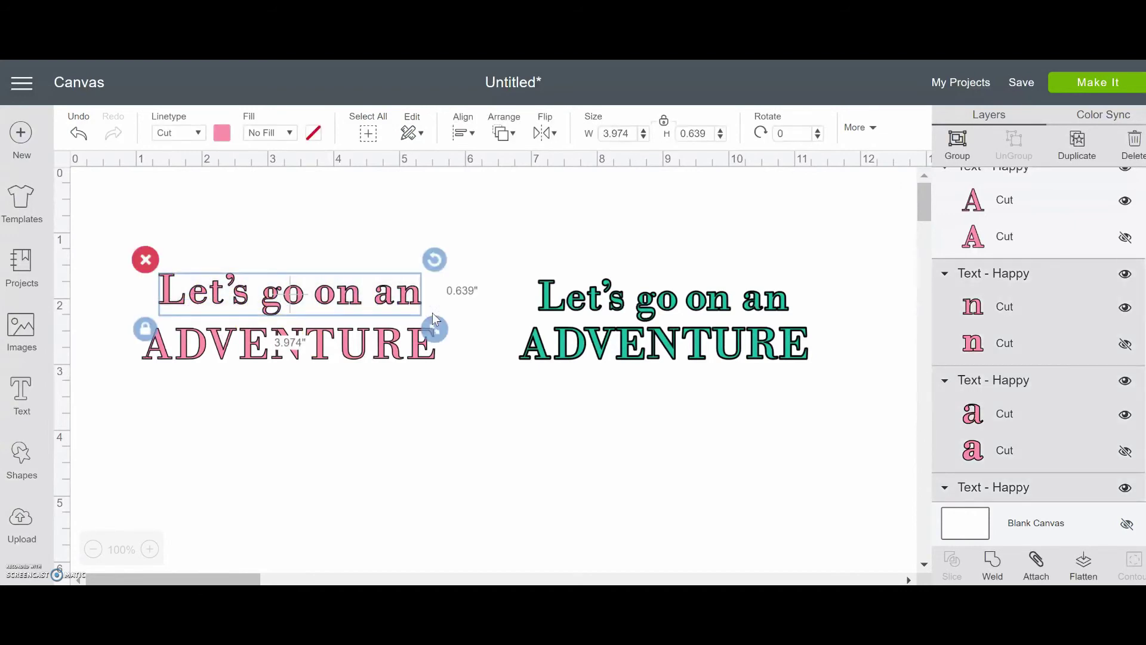
left_click(1037, 566)
left_click(148, 339)
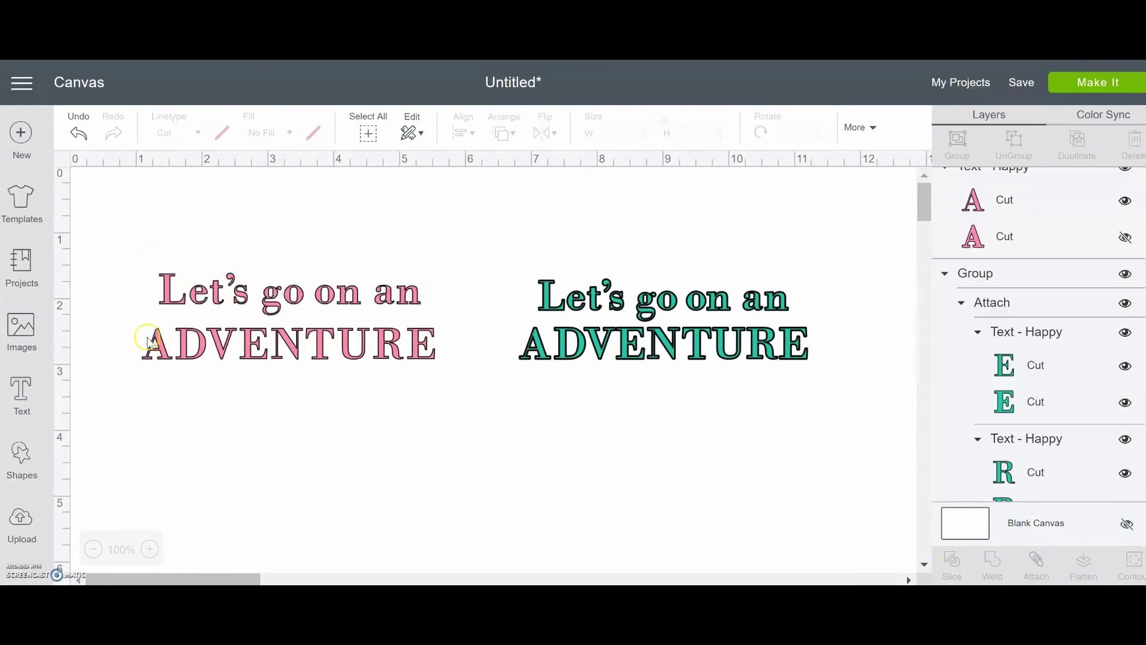
left_click_drag(131, 329, 458, 395)
left_click(1037, 564)
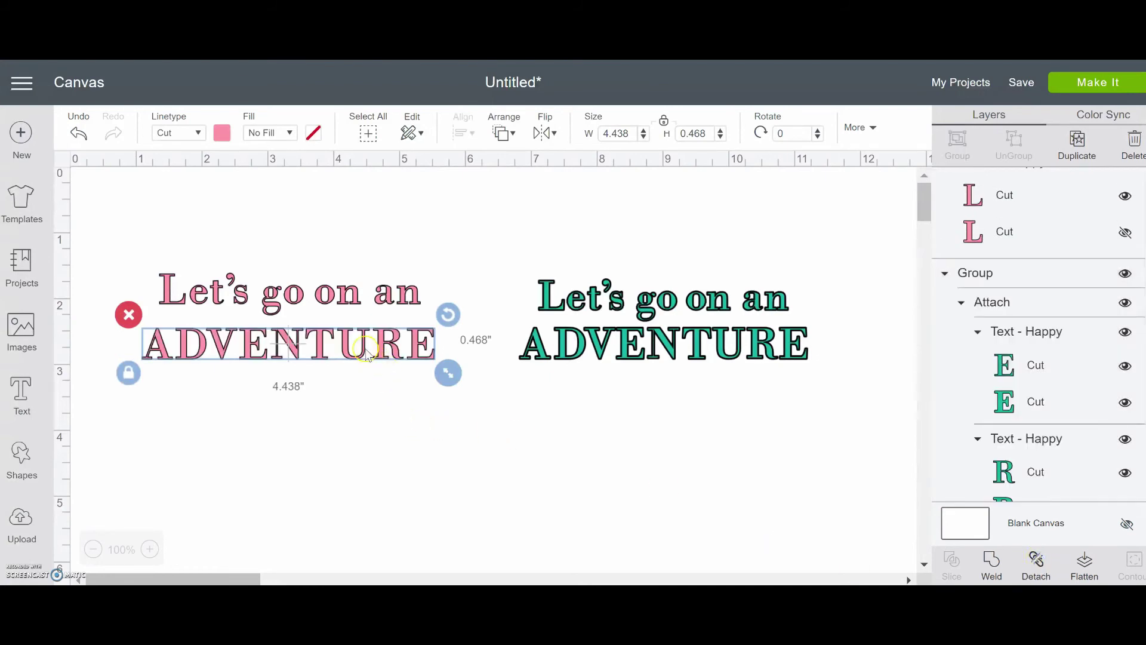
left_click_drag(366, 351, 368, 347)
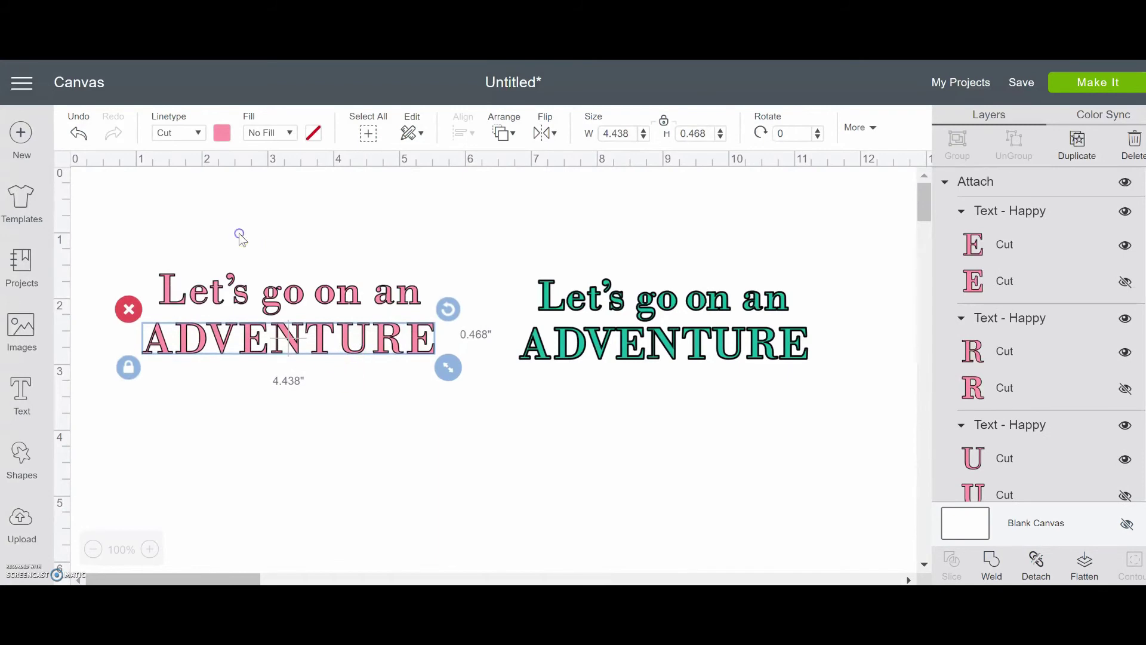
- Center the two pink lines horizontally and nudge the text slightly lower
left_click_drag(240, 234, 402, 476)
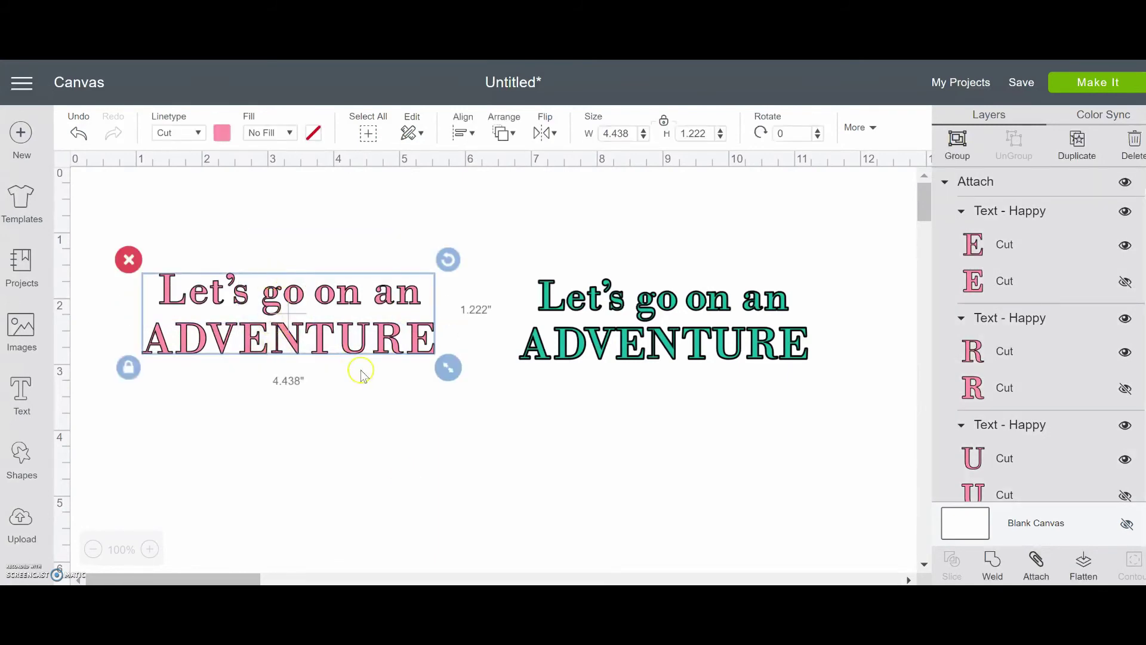
left_click(463, 133)
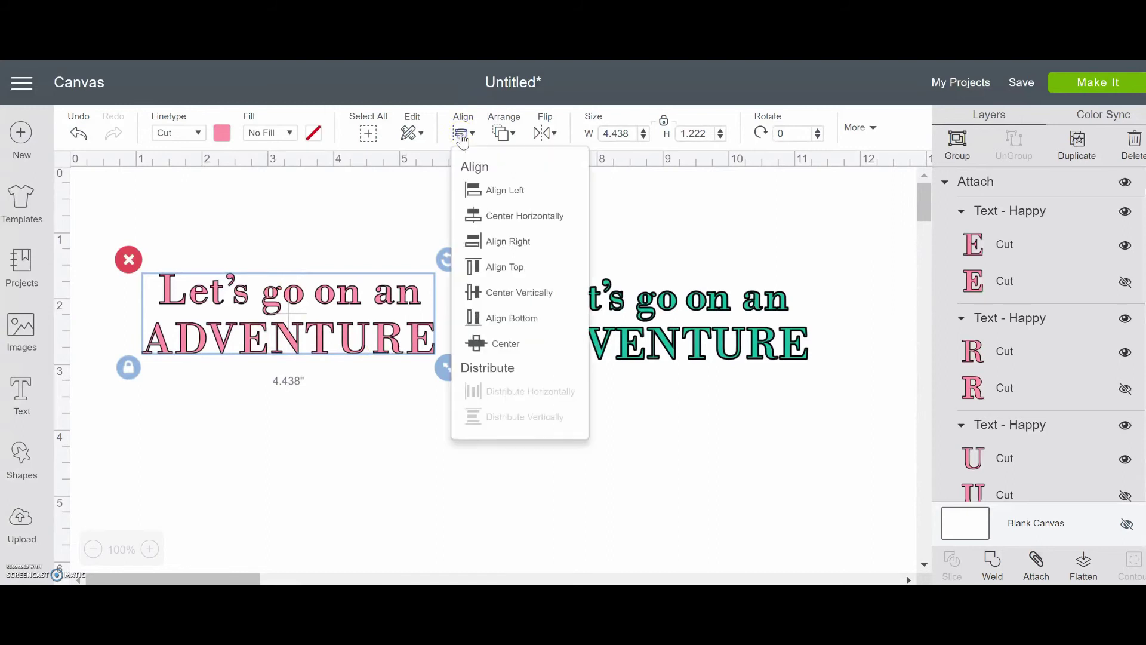
left_click(496, 224)
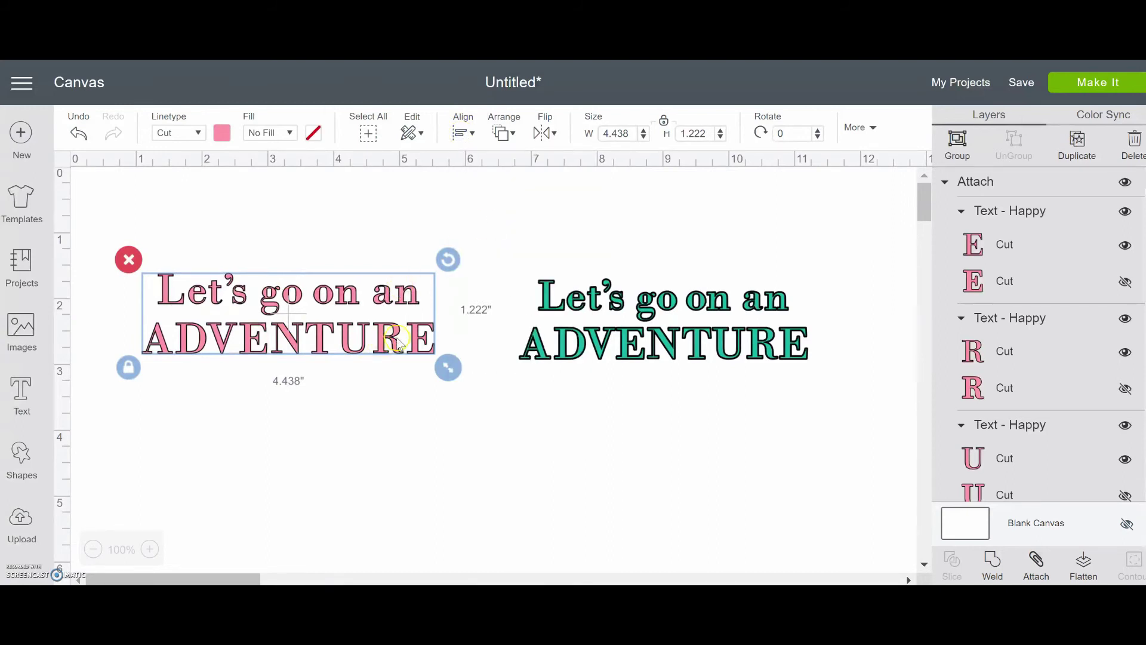
left_click_drag(398, 347, 399, 352)
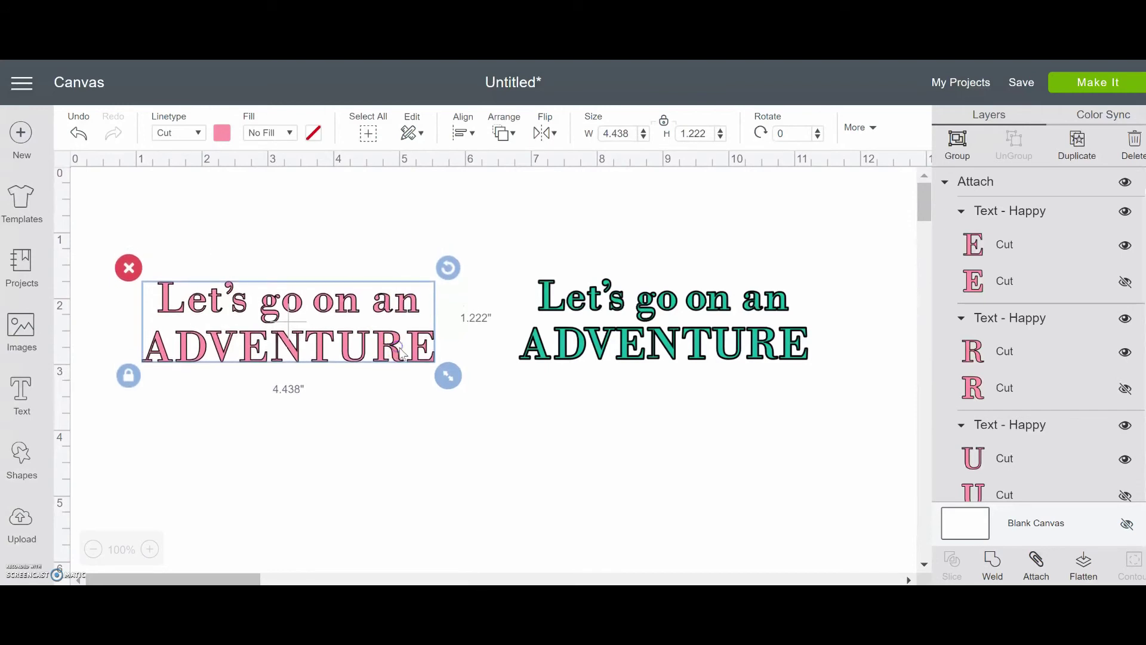
left_click(577, 442)
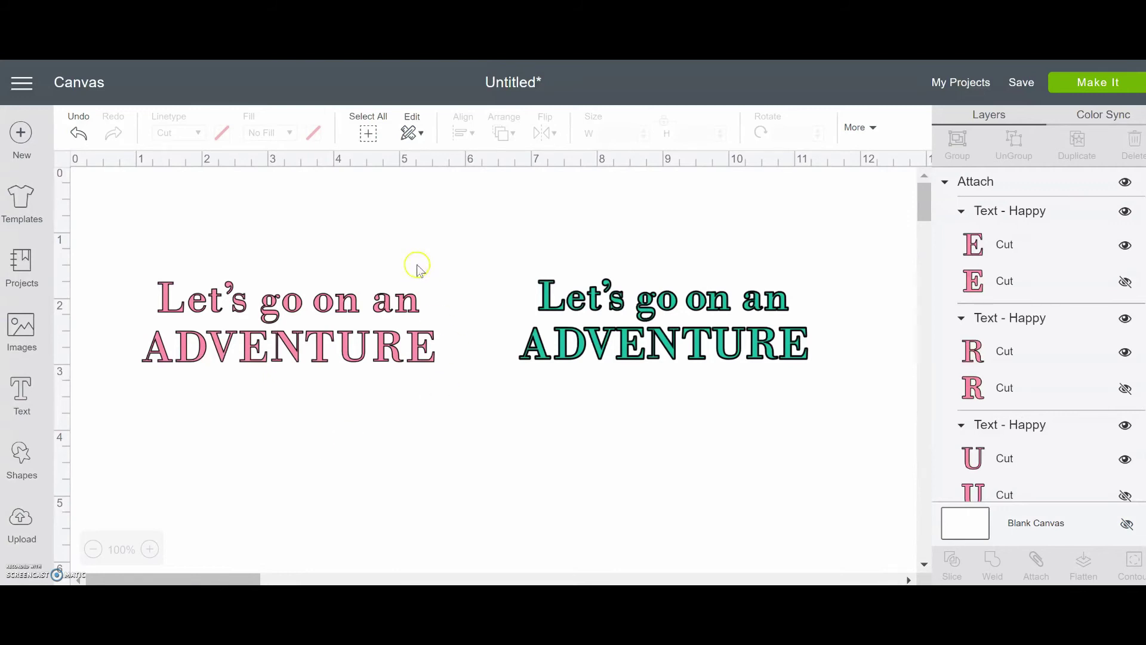
left_click(406, 305)
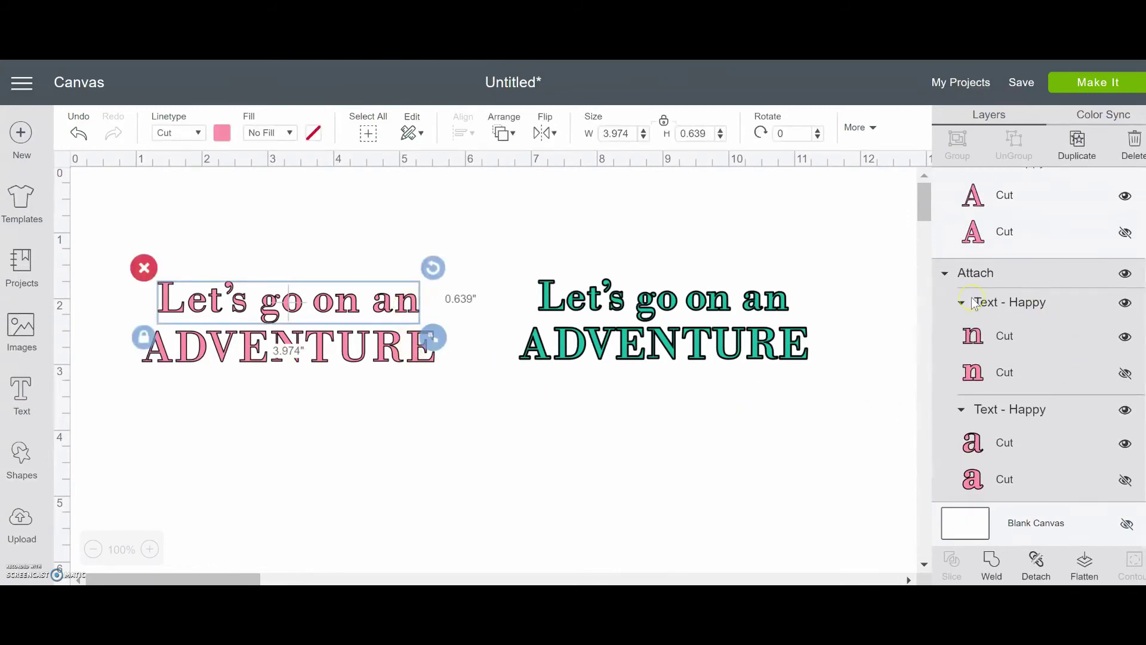
left_click(348, 351)
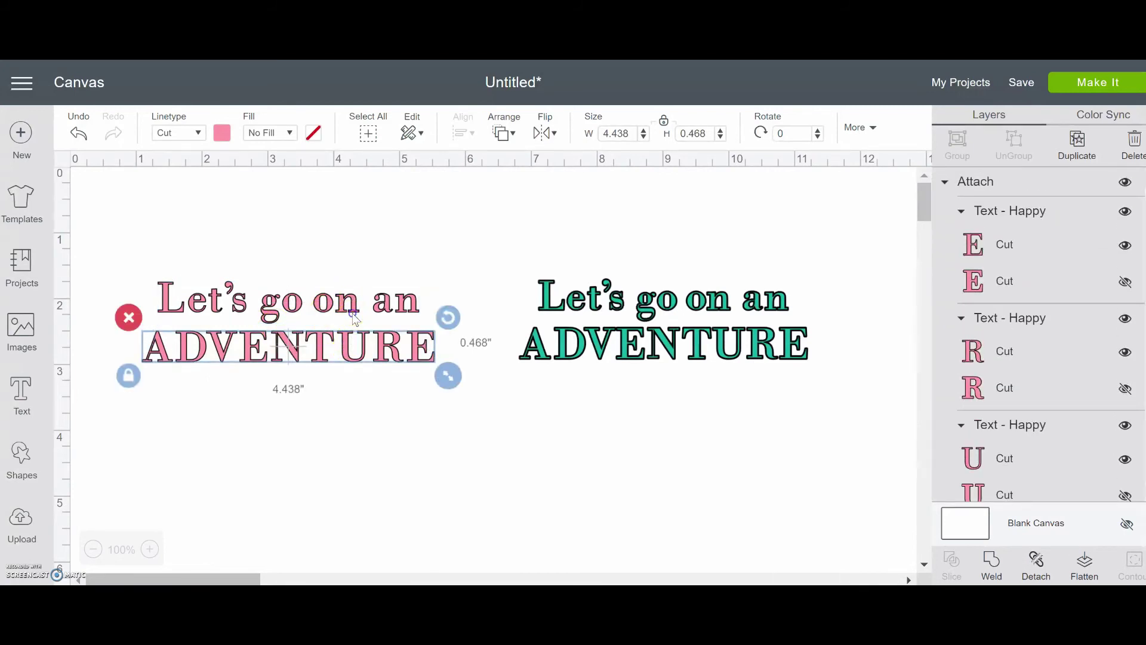
left_click(352, 315)
left_click(357, 306)
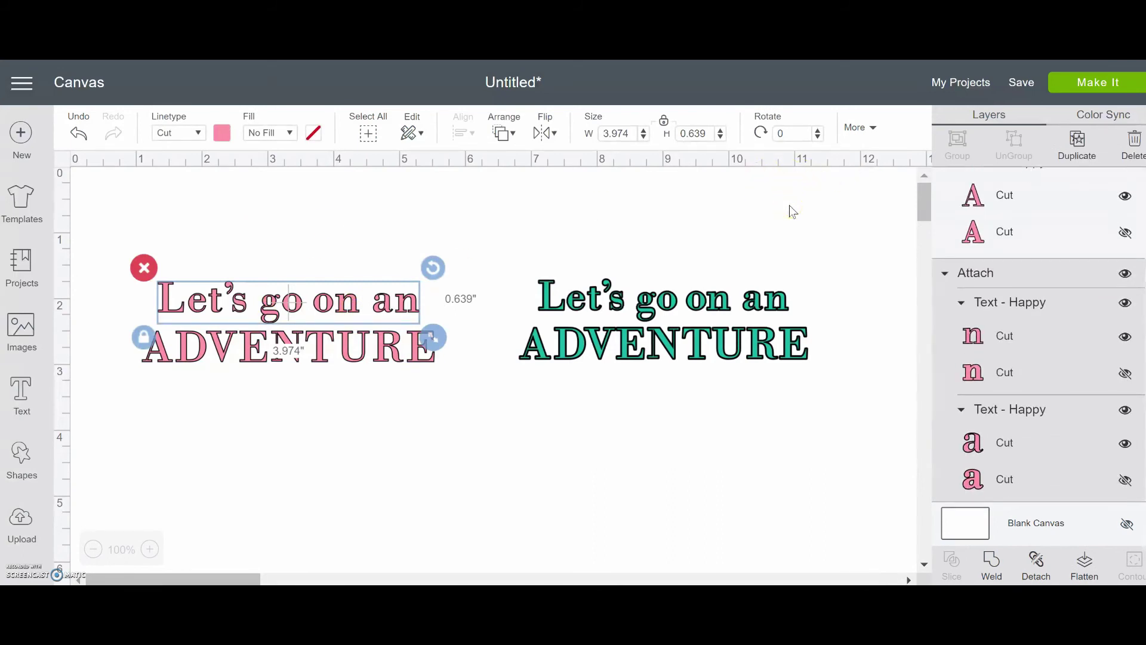
left_click(304, 303)
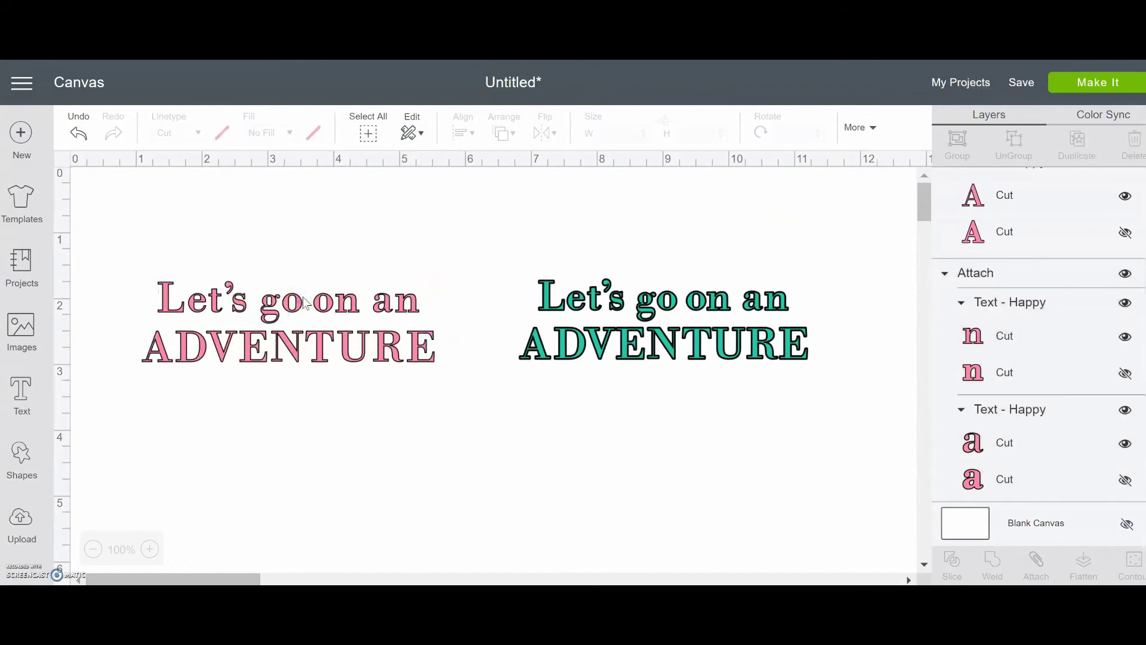
left_click(328, 307)
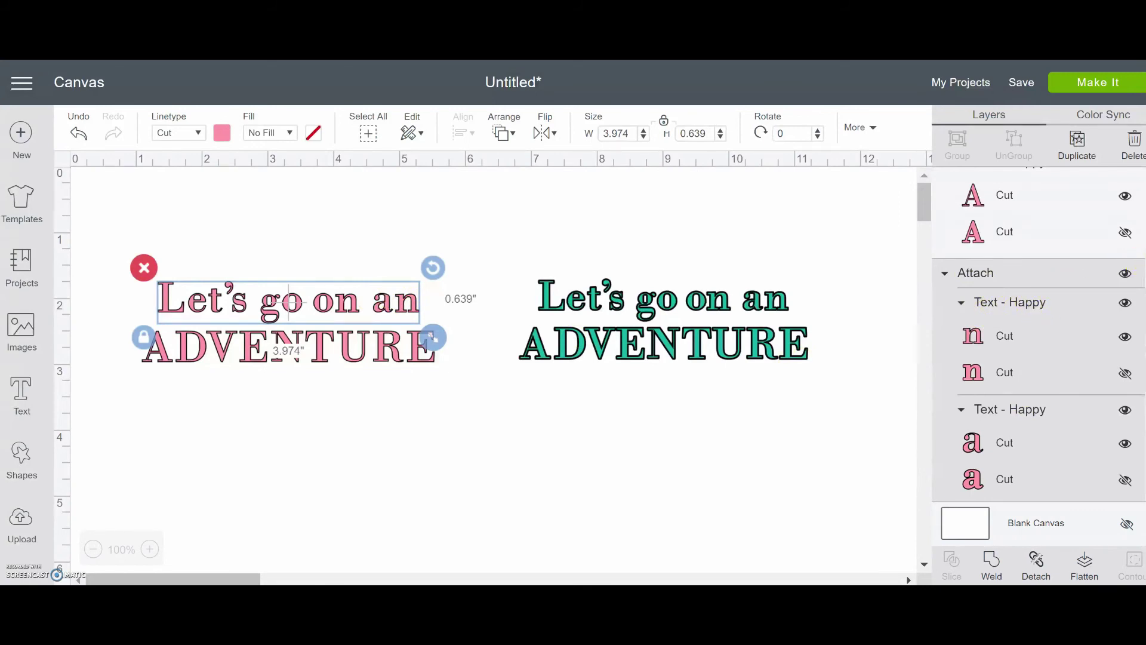
scroll(1039, 334, "up", 5)
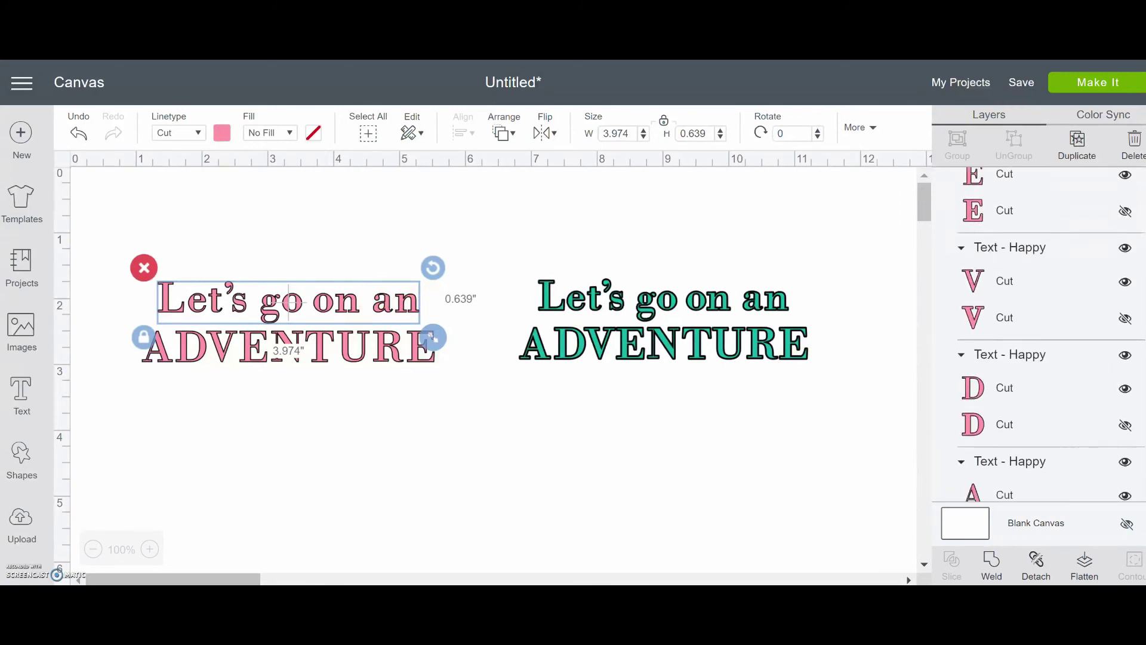
- Weld the teal 'Let's go on an ADVENTURE' group into one 4.385 x 1.231 in shape
left_click(763, 356)
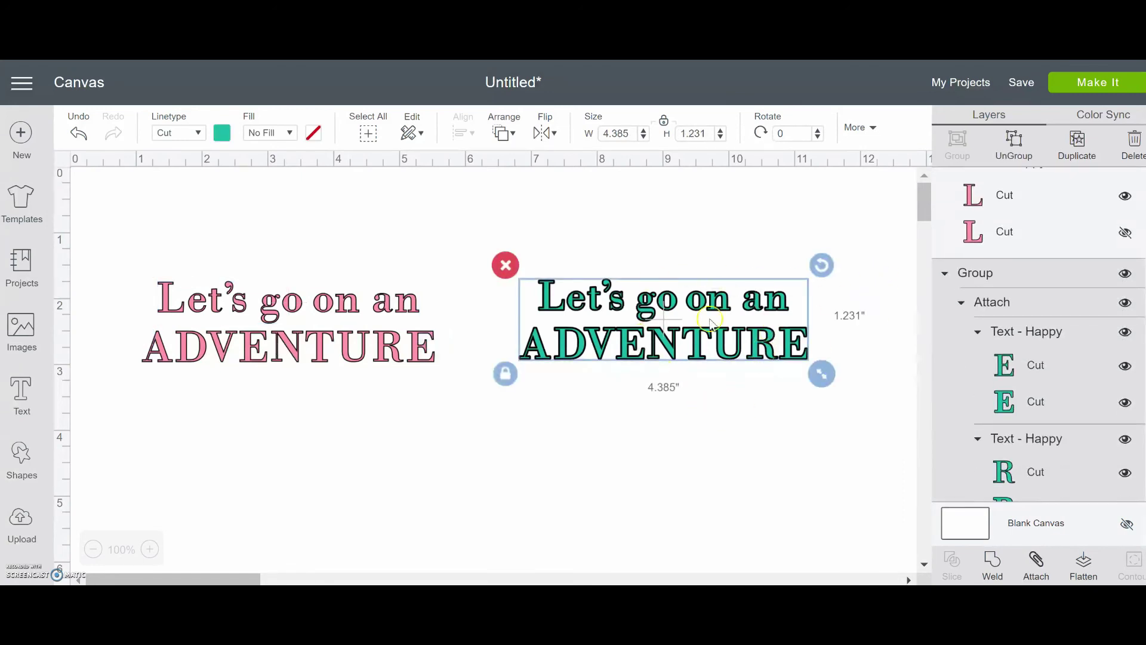
left_click(993, 563)
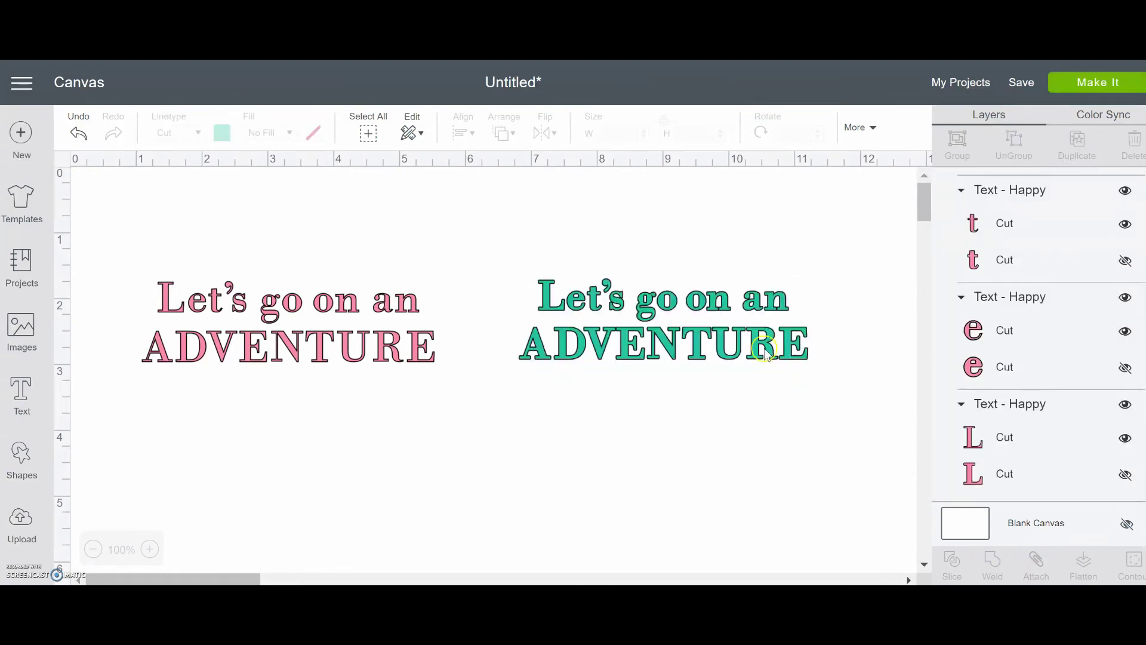
left_click(710, 340)
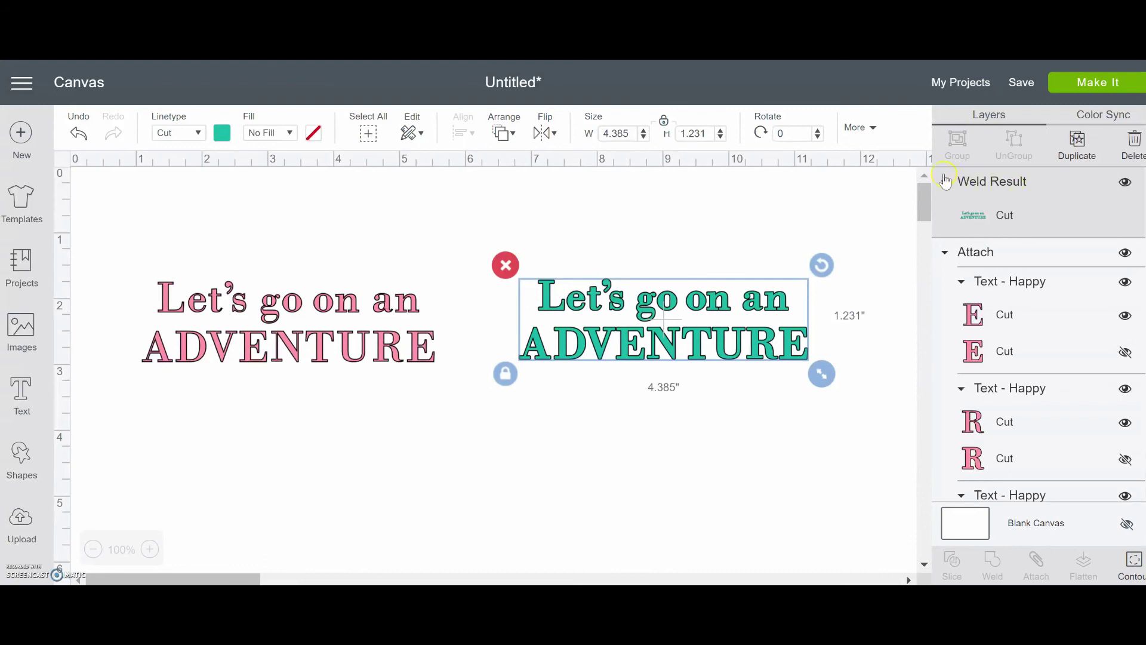
left_click(974, 186)
right_click(973, 186)
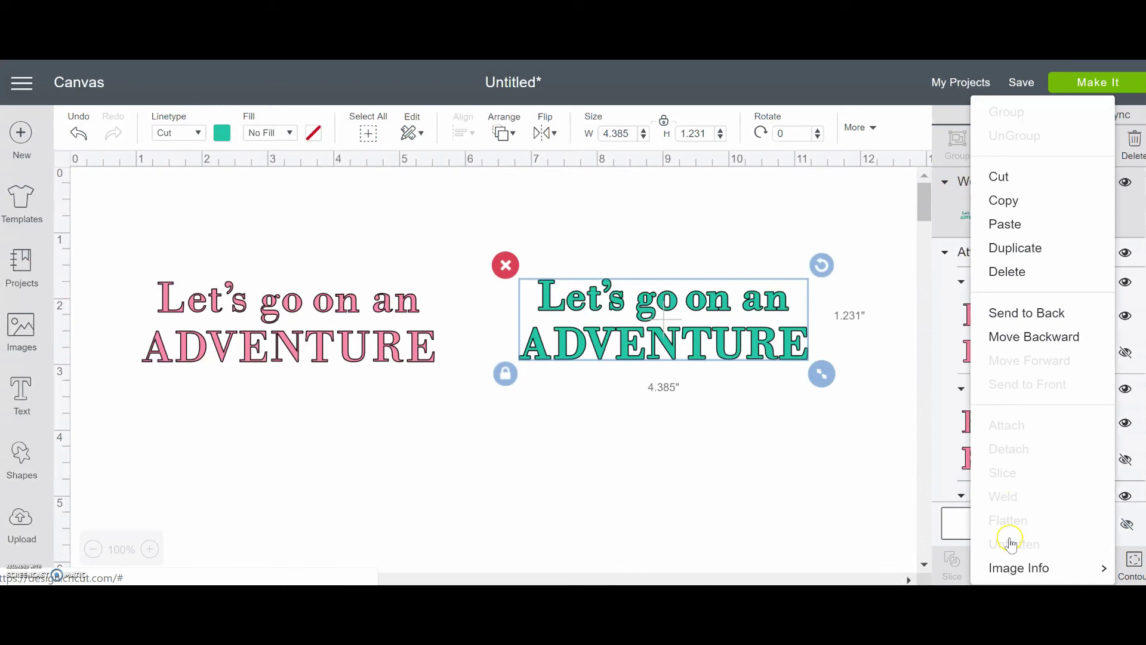
left_click(1010, 569)
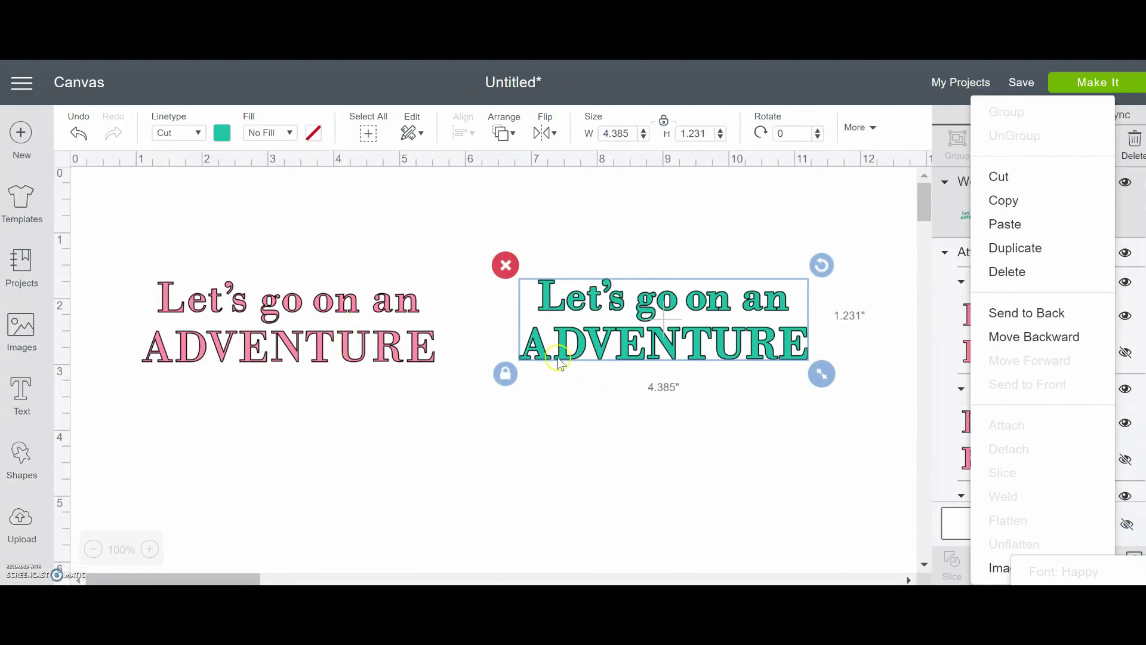
left_click(408, 436)
left_click(452, 447)
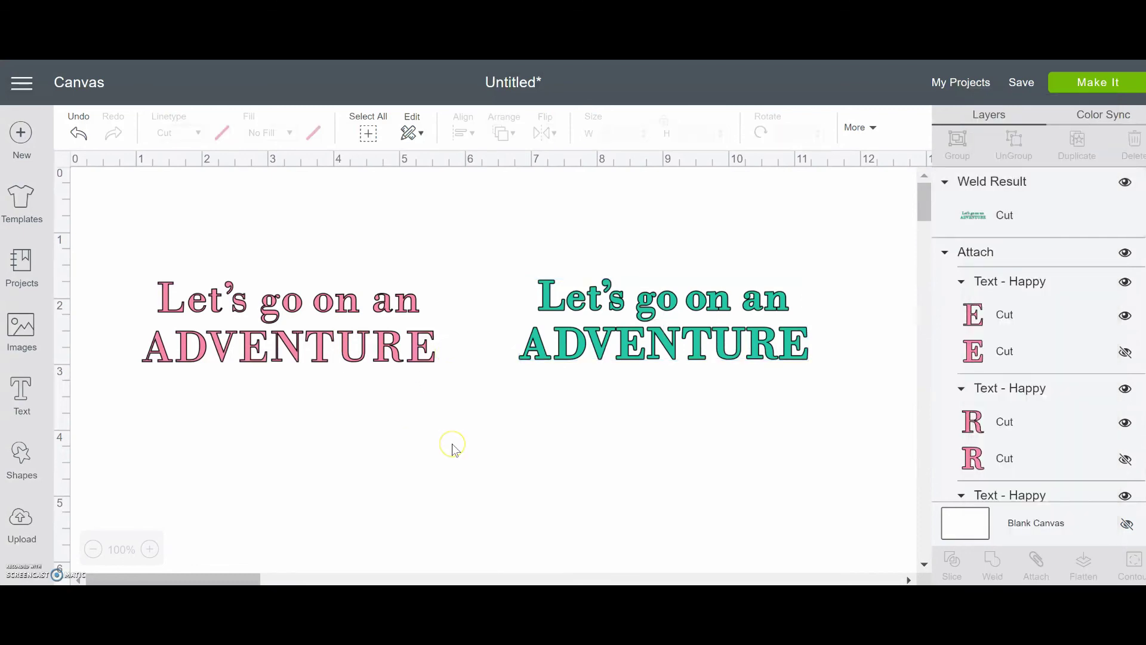